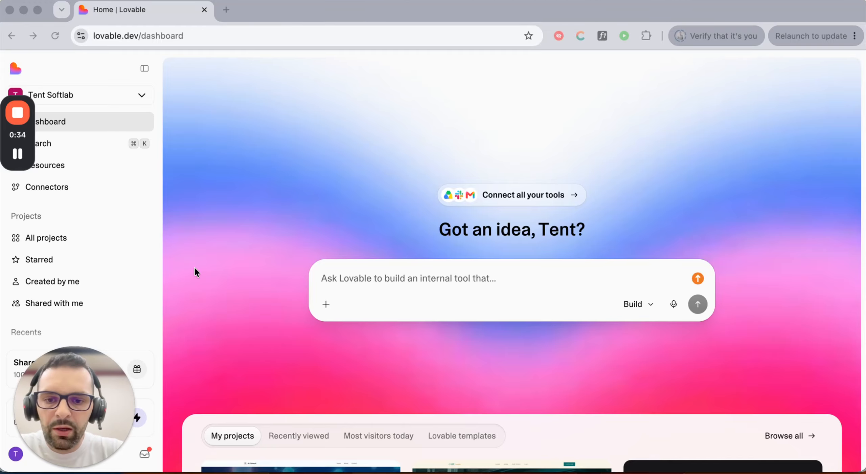
- Scroll down to My projects and open the AI Empowered Web project
scroll(247, 254, down, 5)
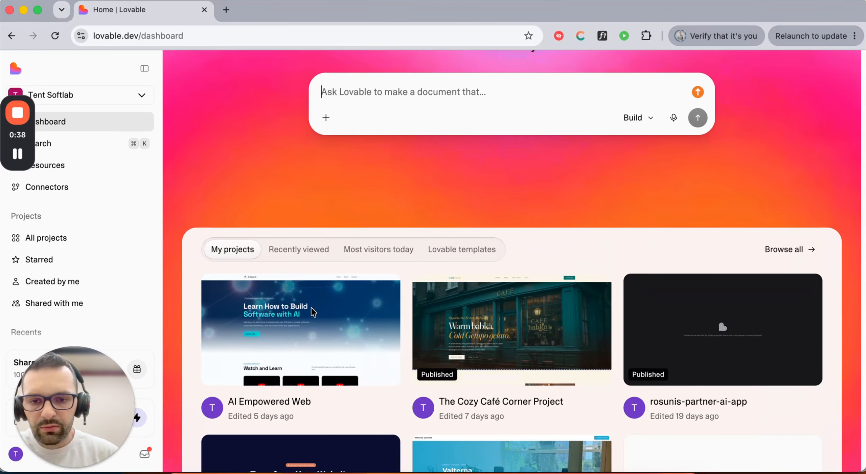
click(293, 347)
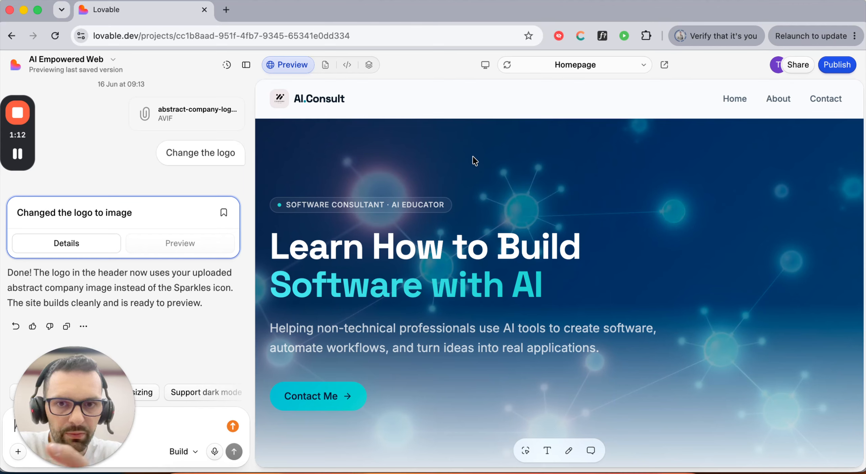
- Reveal the project's full lovable.dev page URL in the browser address bar
click(130, 38)
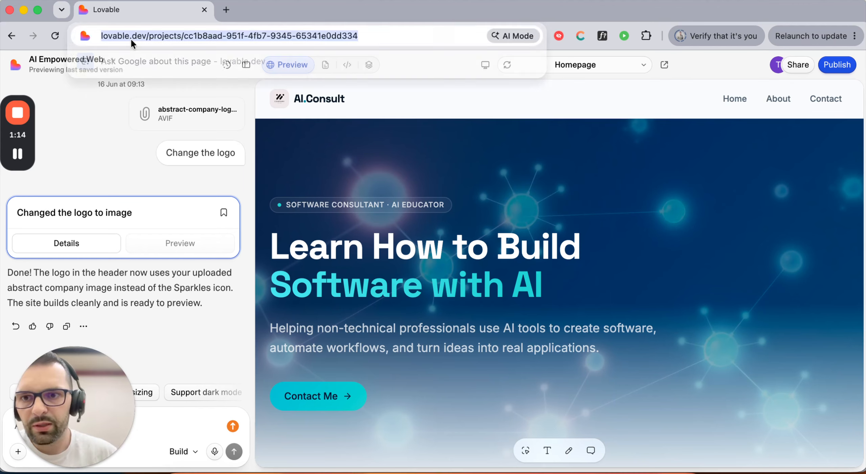
click(148, 34)
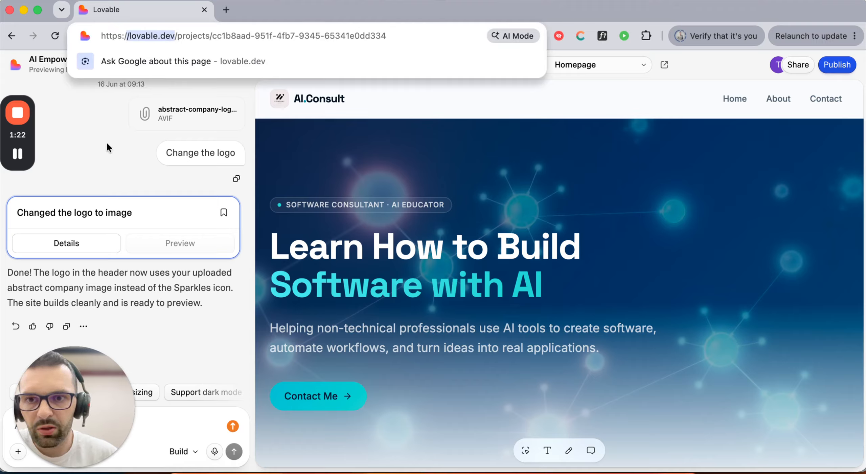
- Dismiss the address suggestions and bring up the project's Publish dialog
click(113, 158)
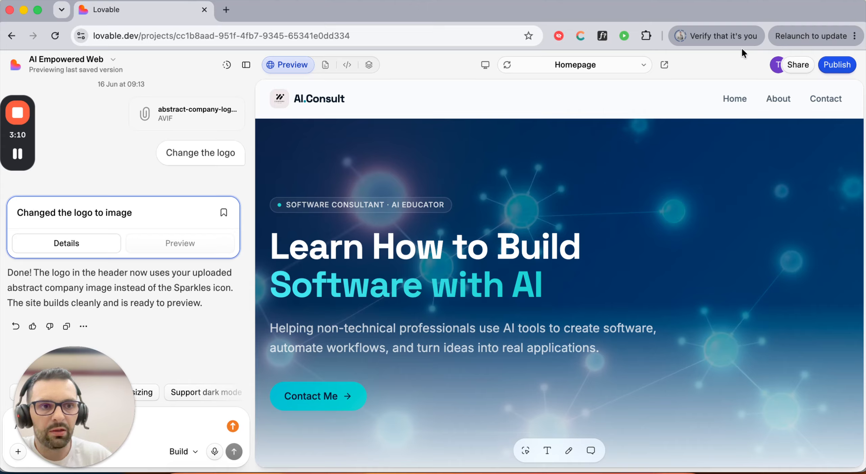
click(844, 72)
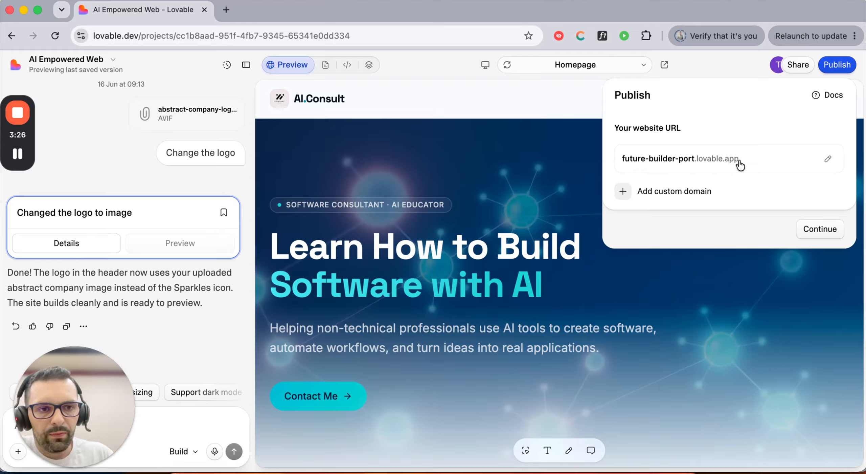
- Make the future-builder-port subdomain editable and select all of it for replacement
click(755, 161)
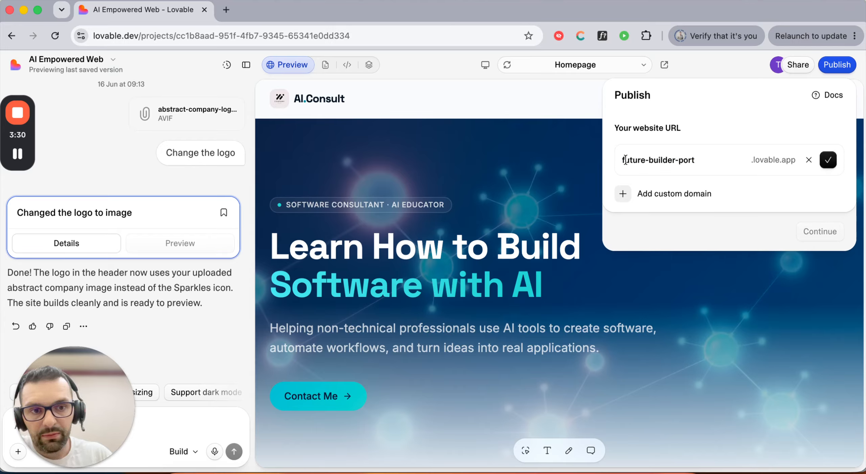
drag(624, 160, 696, 160)
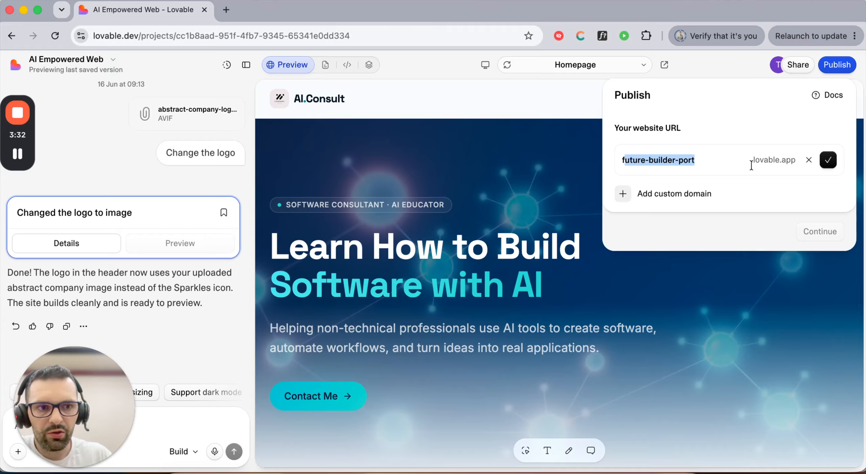
drag(753, 162, 799, 162)
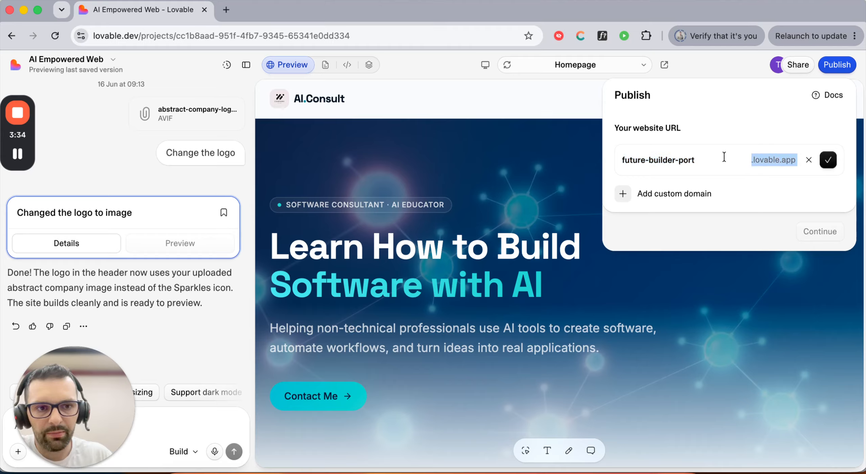
click(712, 157)
drag(706, 161, 627, 160)
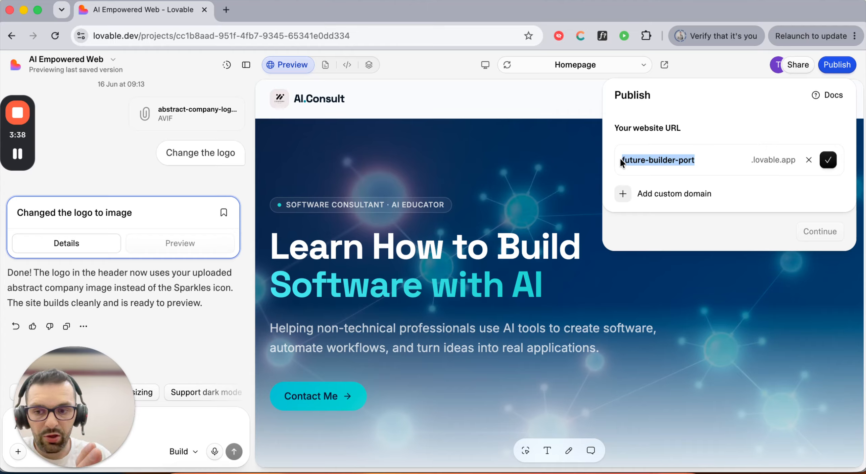
click(708, 158)
key(alt+shift+Left)
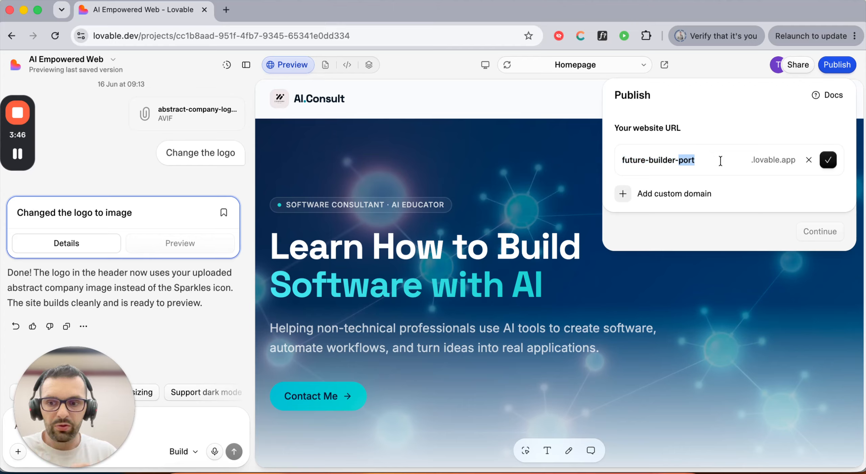
triple_click(720, 161)
triple_click(720, 161)
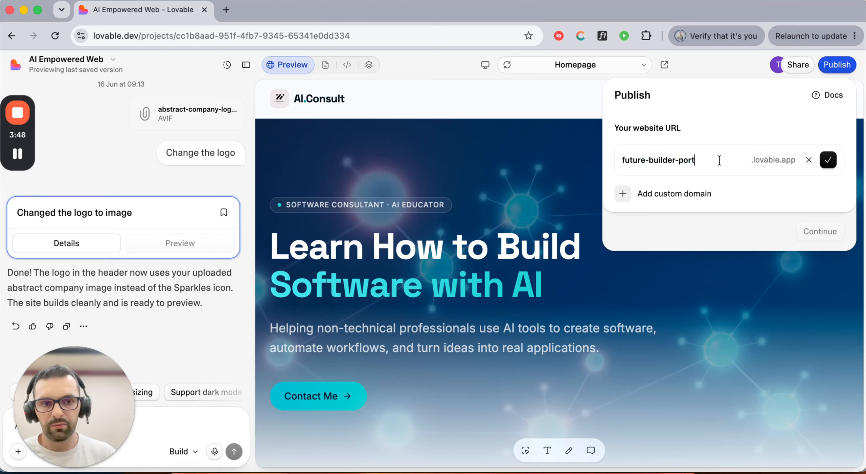
- Replace the subdomain with simple-web-app-123 and confirm the new .lovable.app address
text(simple)
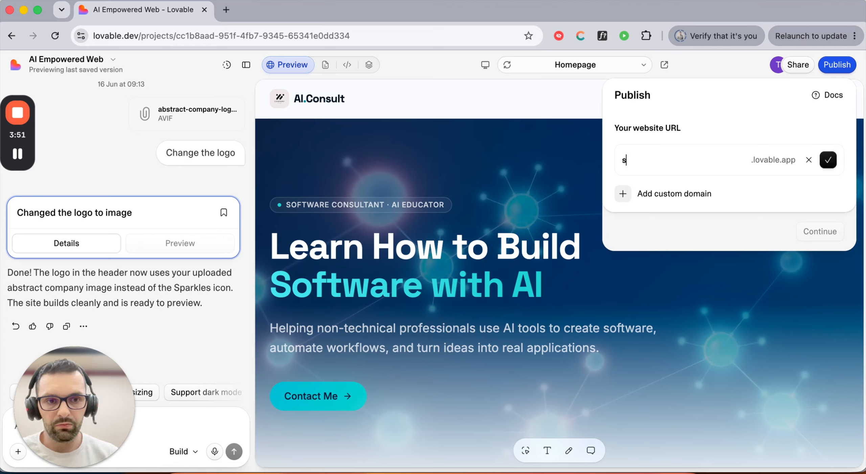
text(-)
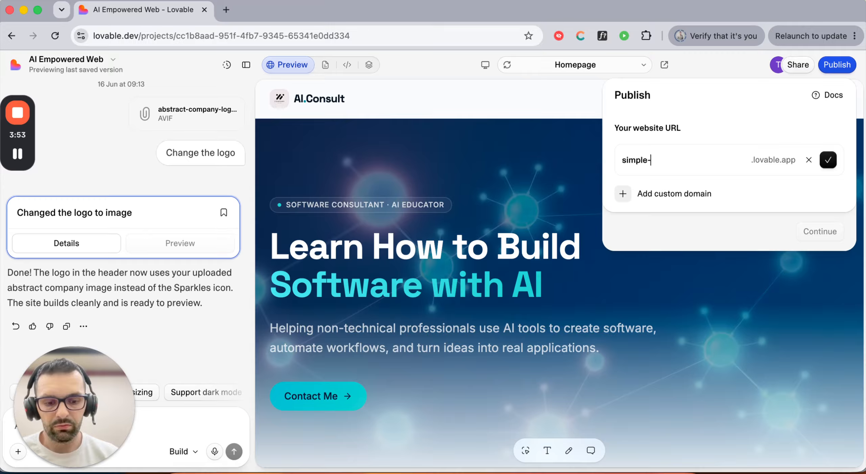
text(web-app-)
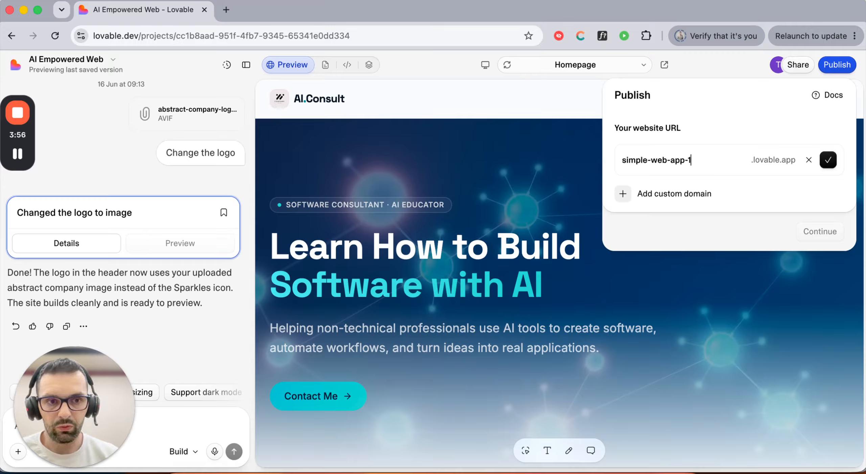
text(123)
click(829, 161)
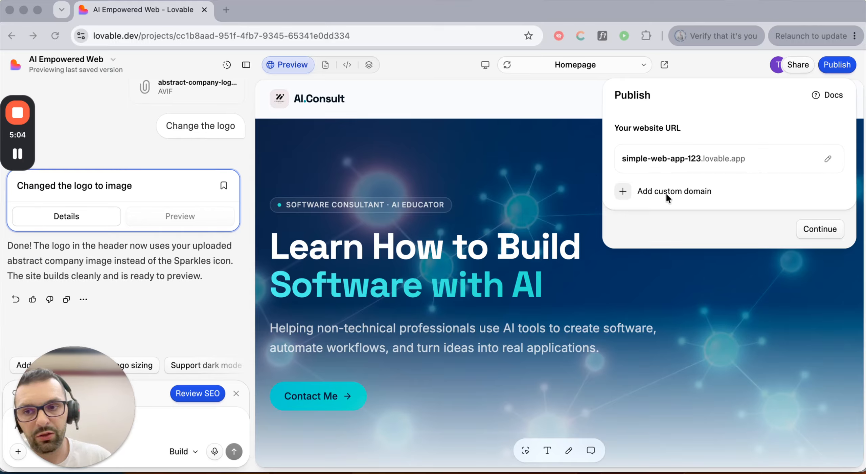
- Advance to the visibility options, where Public (anyone with the URL) is selected
click(689, 206)
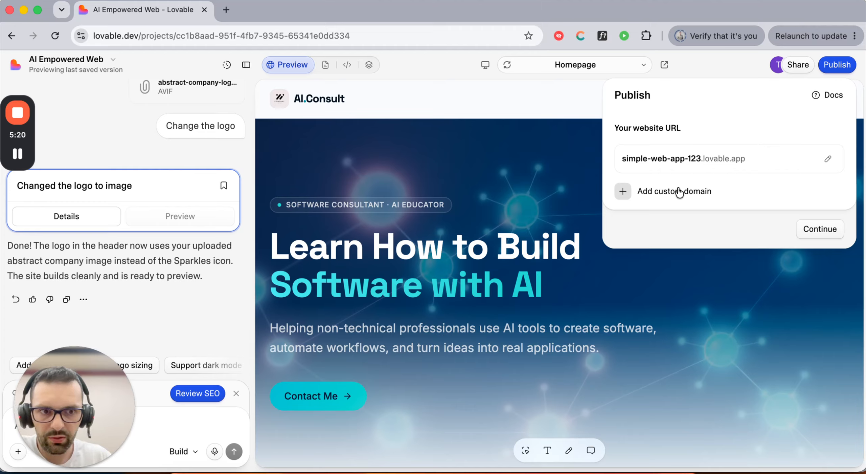
click(824, 236)
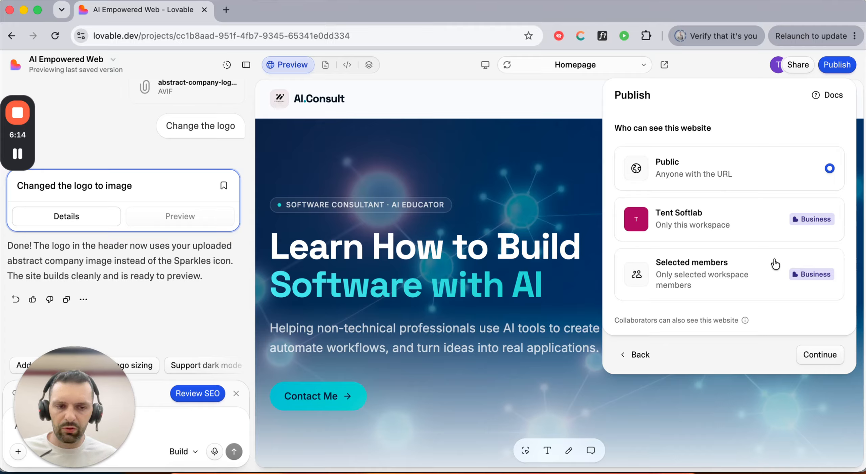
- Continue to the site info step for icon, title, description and social image
click(819, 354)
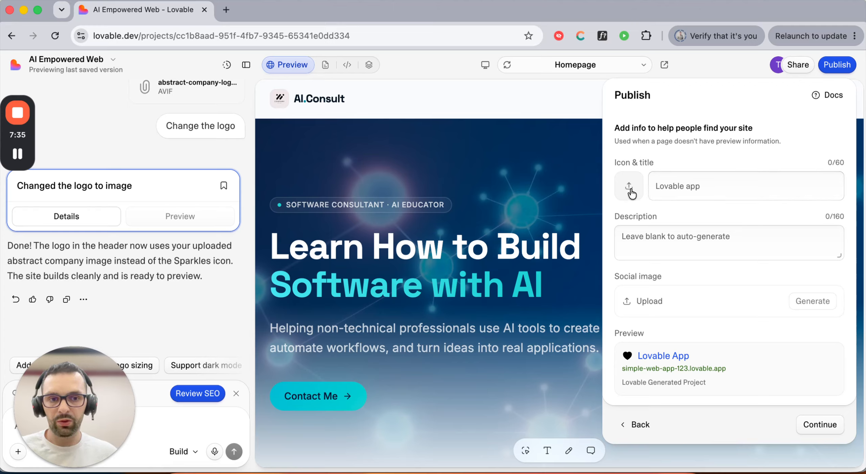
- Enter the site title 'Simple Lovable App'
click(714, 191)
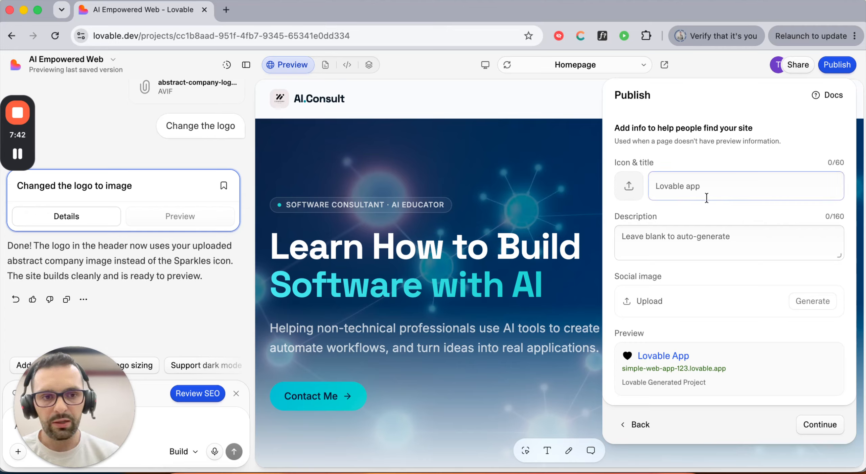
text(Simple V)
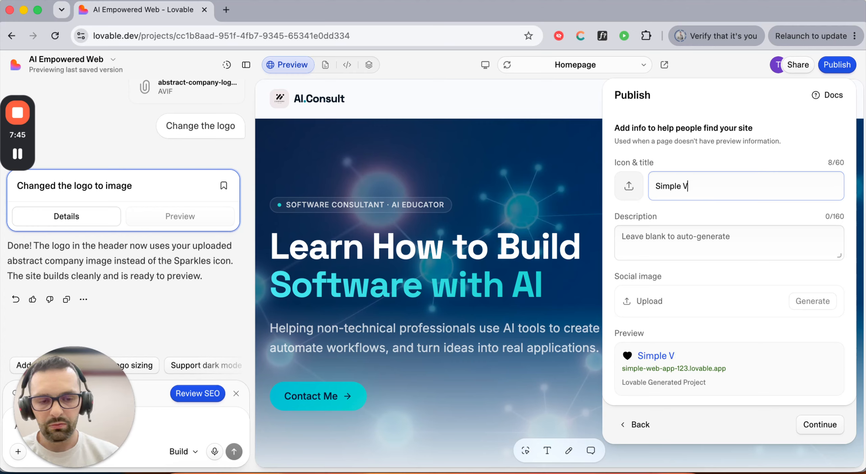
key(BackSpace)
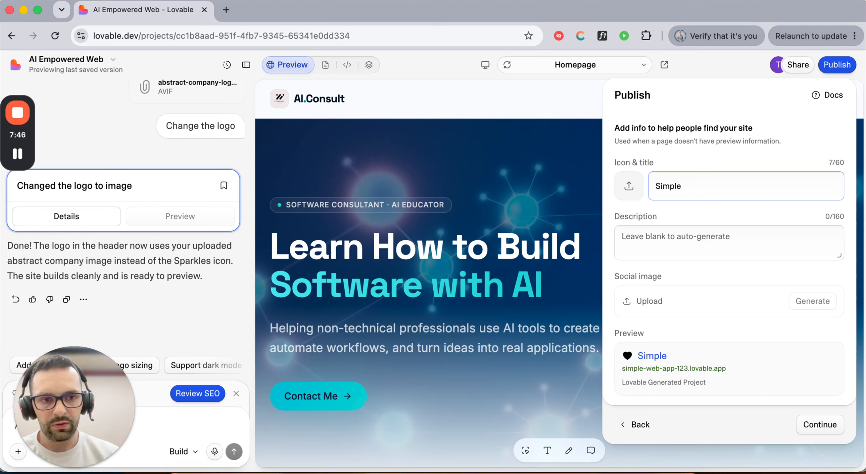
text(Lovable App)
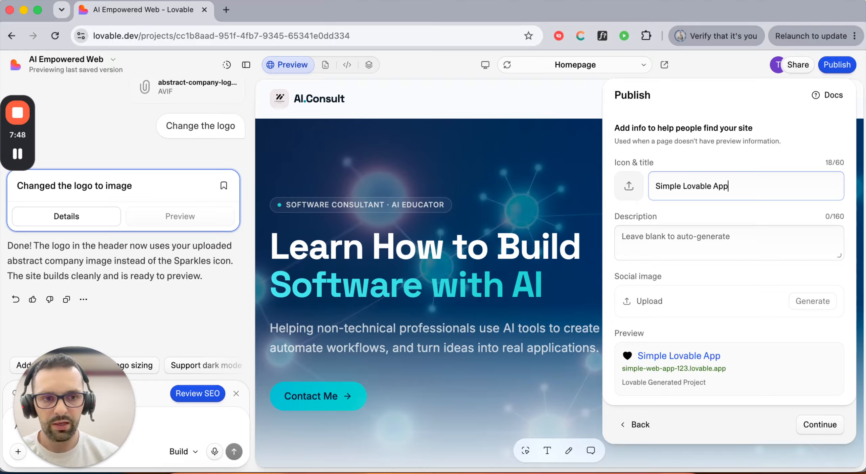
- Write the description 'Simple Lovable App for something', fixing the typos
click(688, 236)
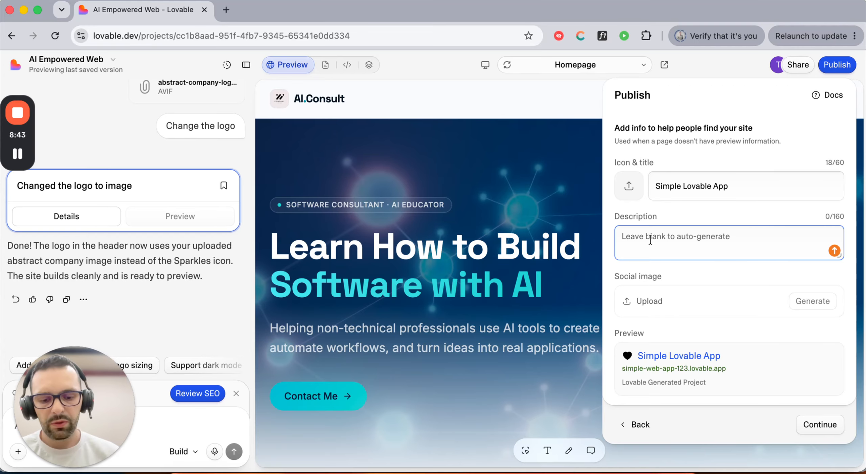
text(Simple Lo)
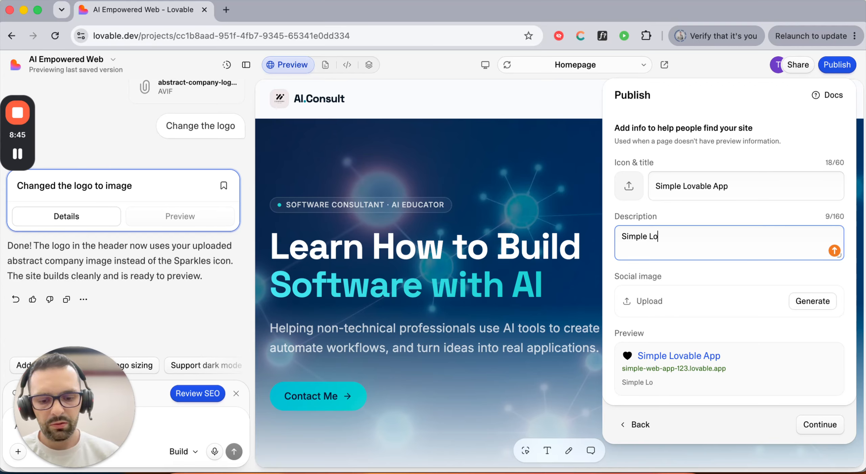
text(vable App for someting)
key(BackSpace)
key(BackSpace)
key(BackSpace)
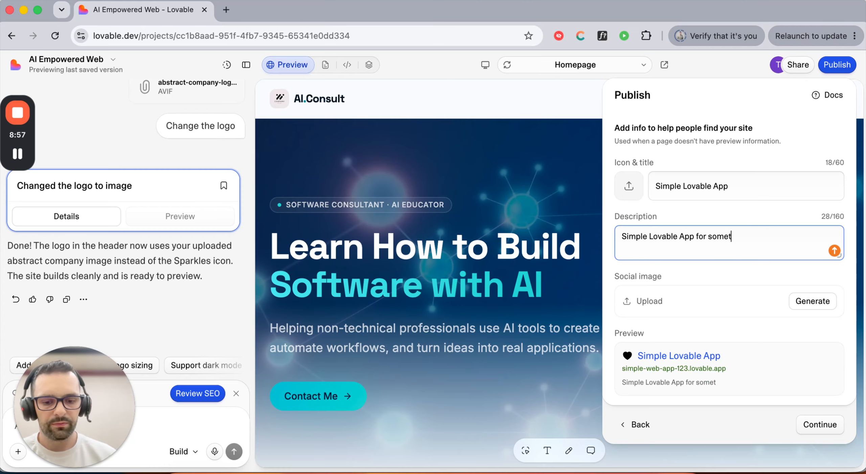
text(hgin)
key(BackSpace)
key(BackSpace)
key(BackSpace)
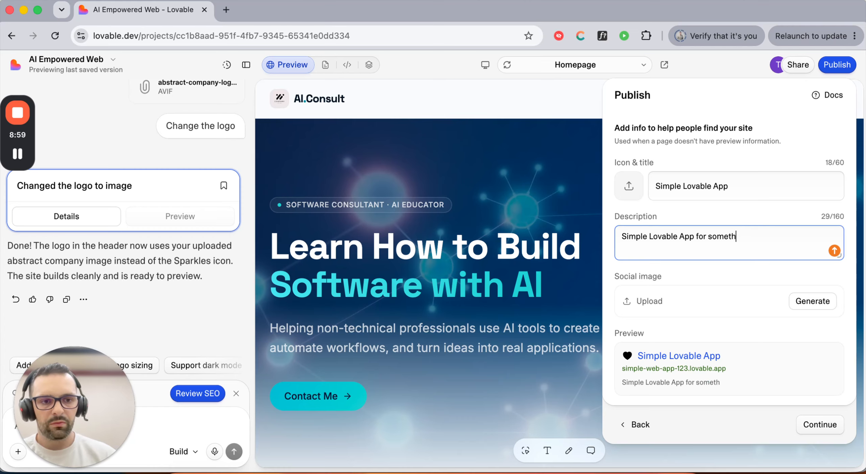
text(ing)
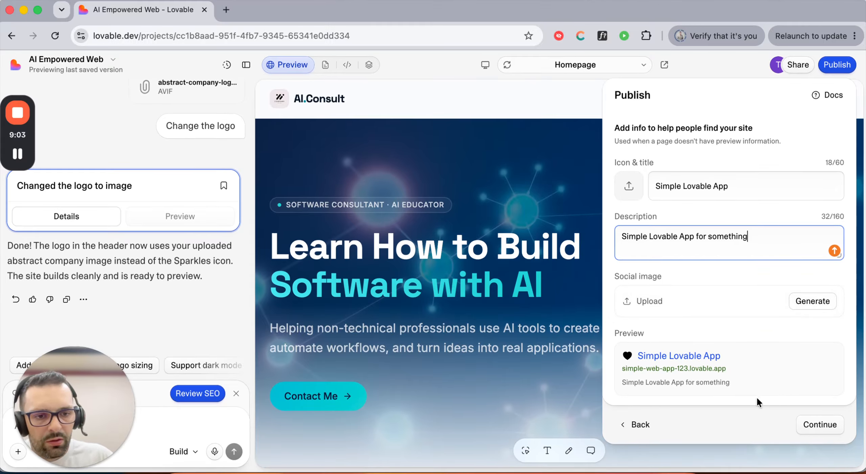
- Review the URL, visibility and security scan, then publish simple-web-app-123.lovable.app
click(825, 425)
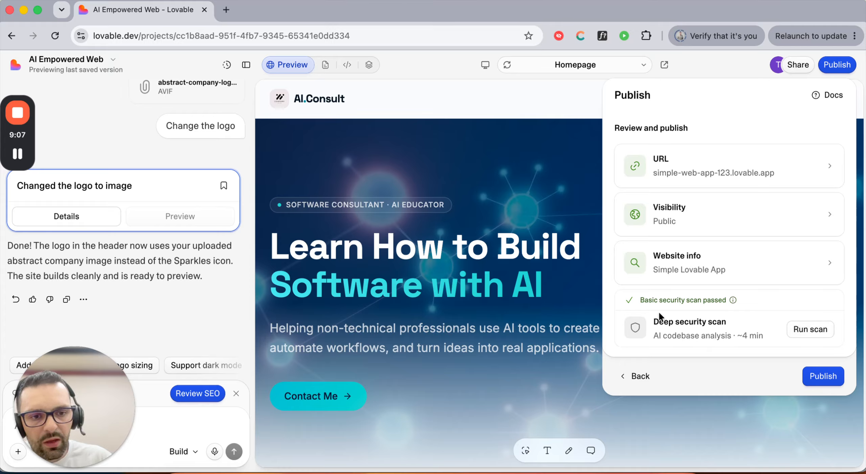
drag(659, 314, 710, 337)
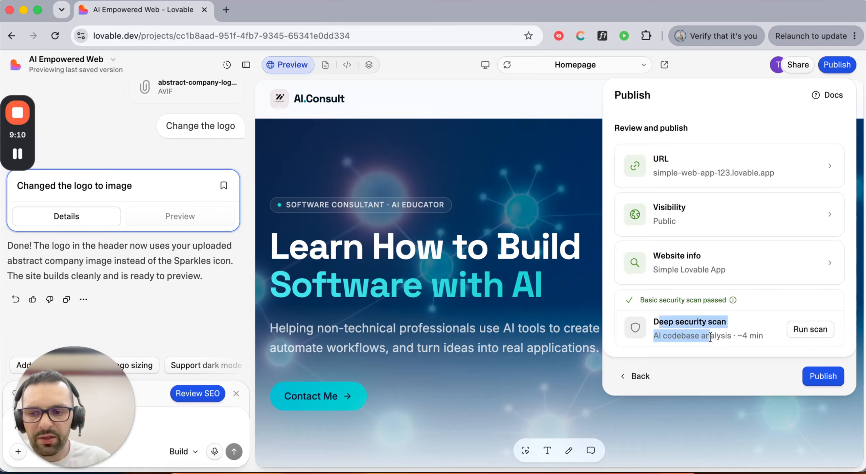
click(726, 337)
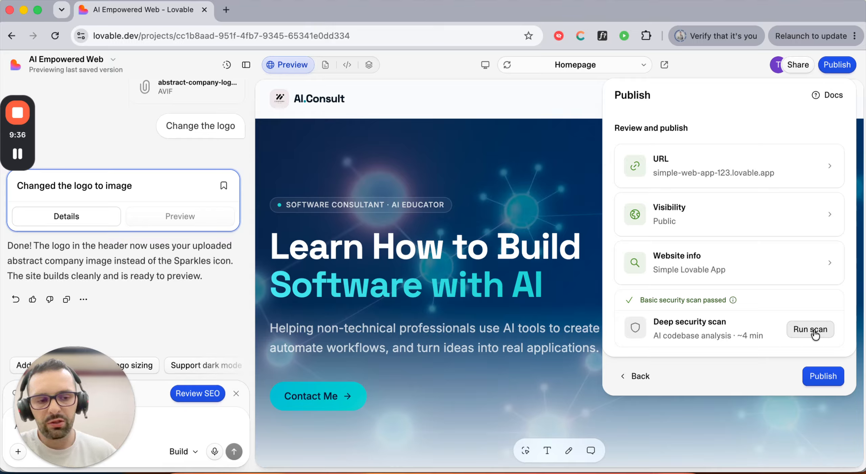
click(828, 376)
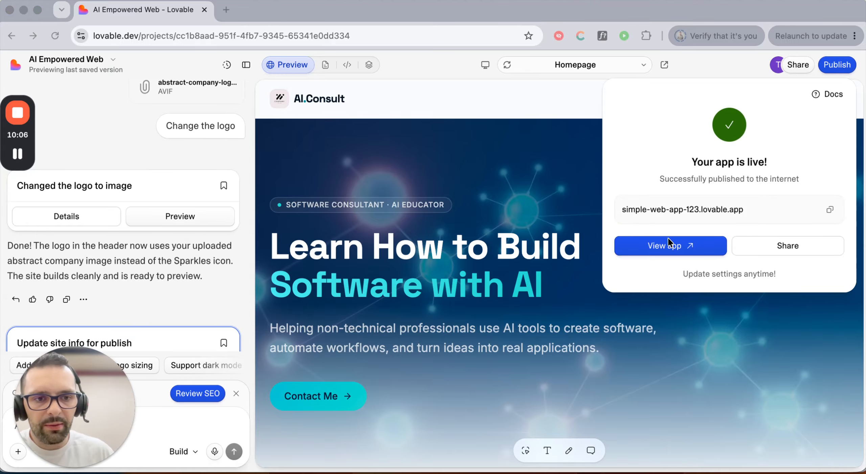
- Open the live simple-web-app-123.lovable.app site in a new tab with View app
click(681, 248)
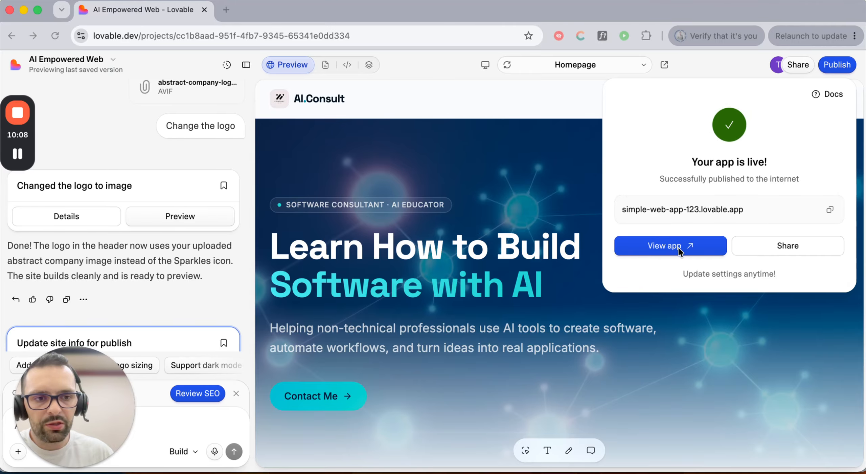
click(681, 249)
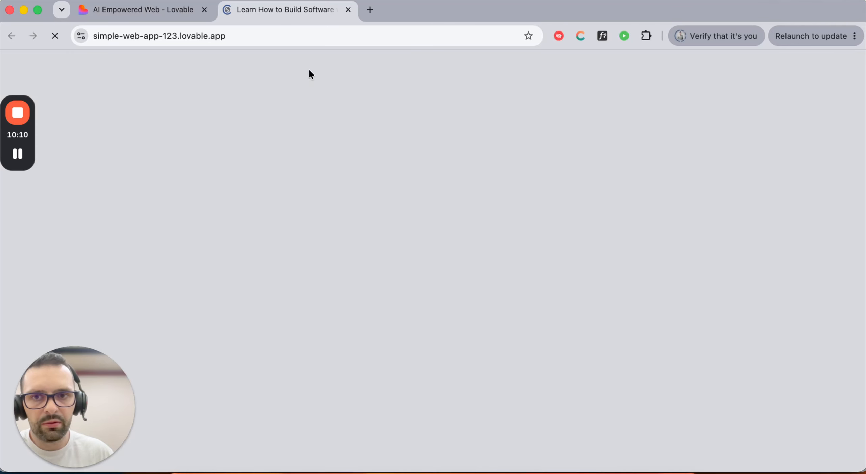
- Scroll through the live AI.Consult site's hero and Watch and Learn video section
scroll(287, 146, down, 15)
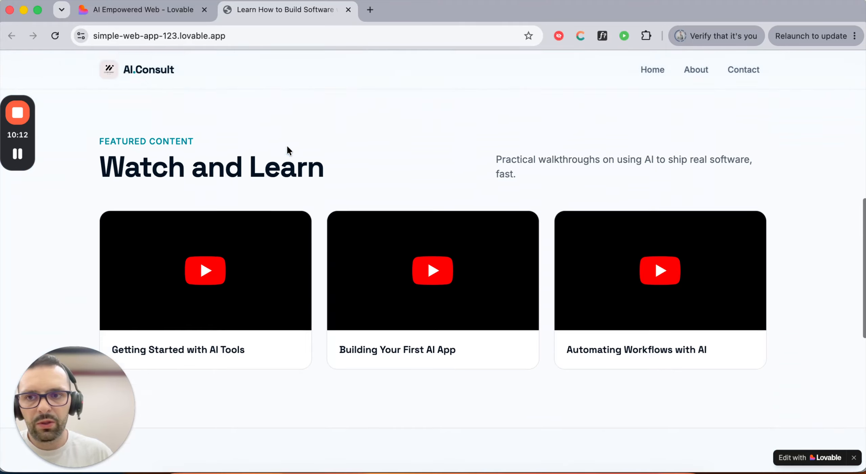
scroll(287, 145, up, 8)
scroll(287, 147, up, 8)
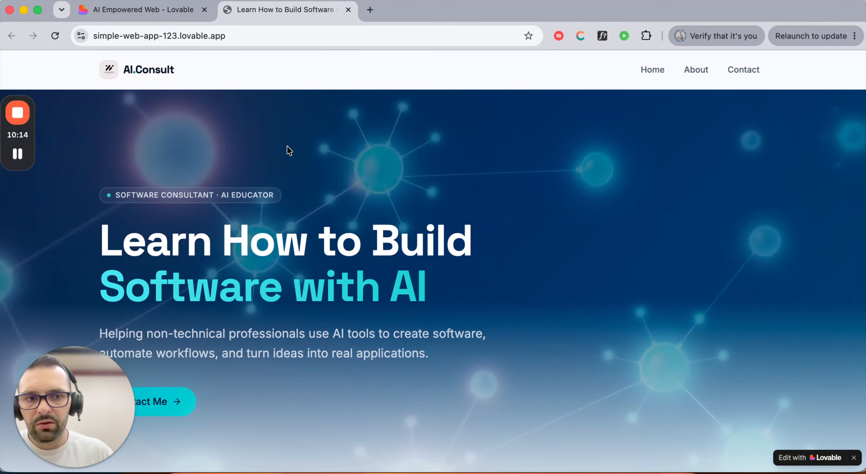
scroll(287, 147, down, 7)
scroll(287, 147, down, 1)
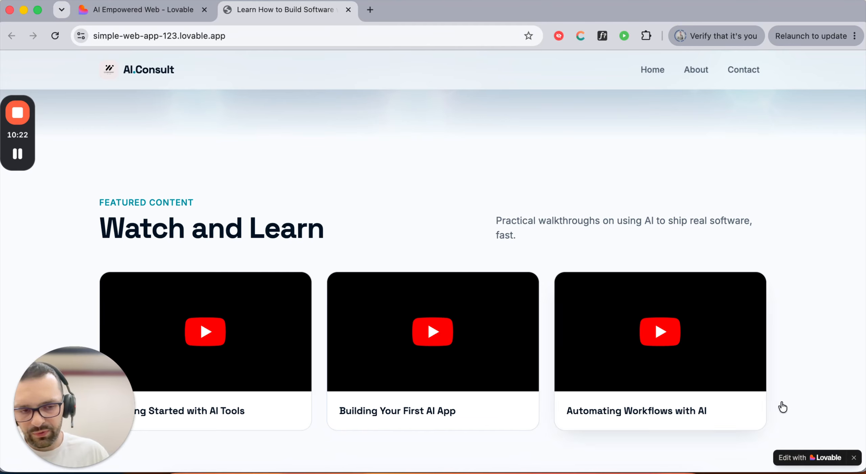
- Dismiss the app-is-live confirmation, then close the live site's Edit with Lovable badge and reload
click(159, 11)
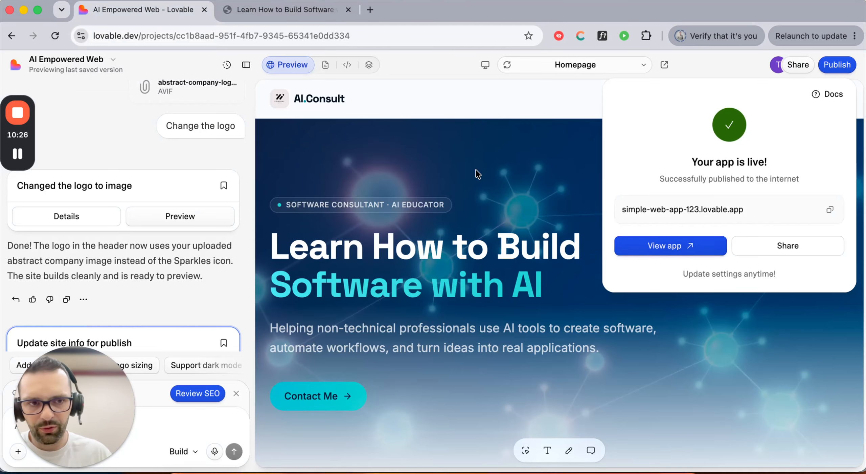
click(556, 103)
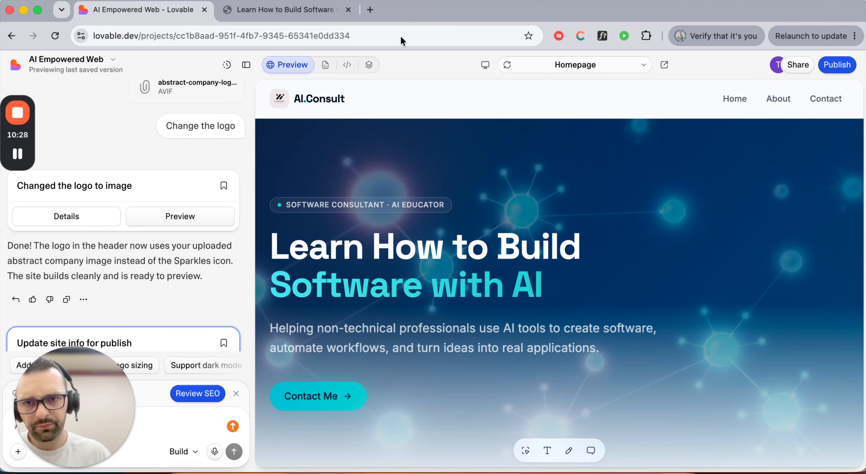
click(319, 12)
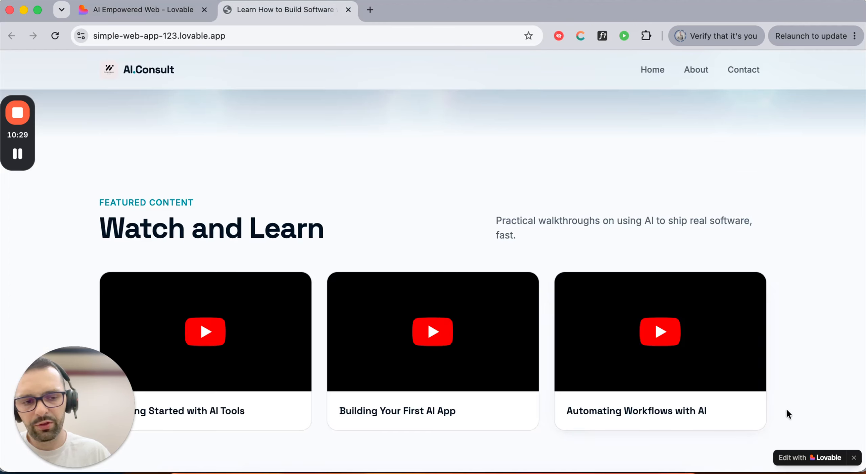
click(854, 459)
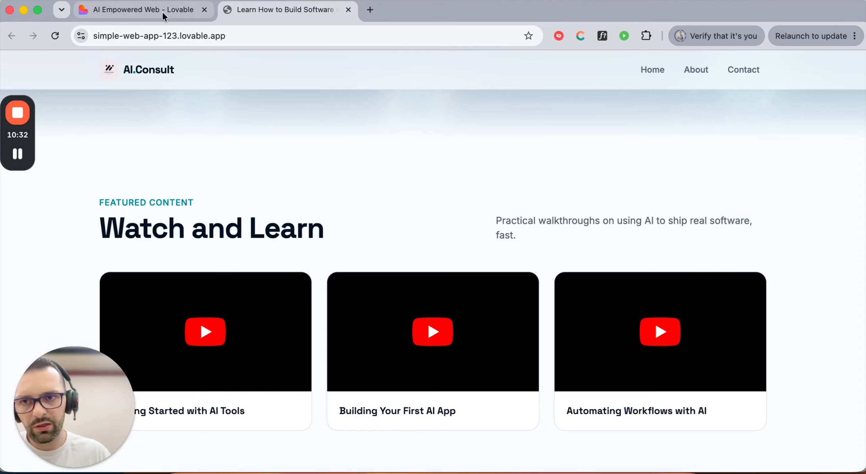
click(55, 35)
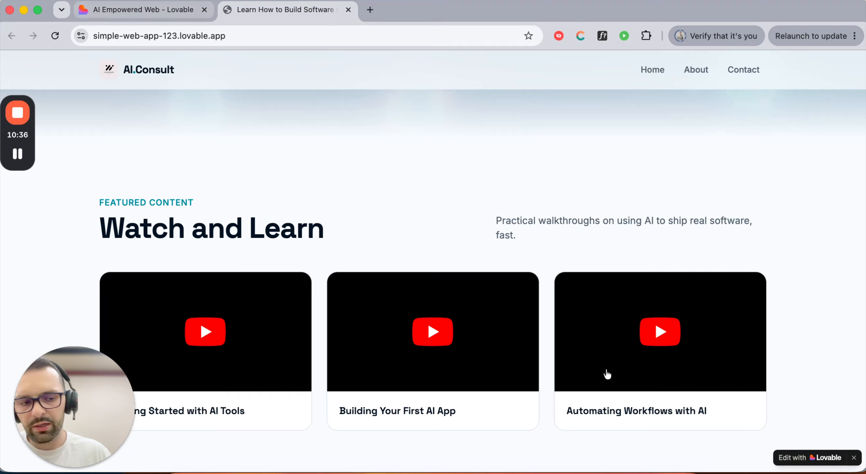
- Return to the AI Empowered Web project editor
click(156, 12)
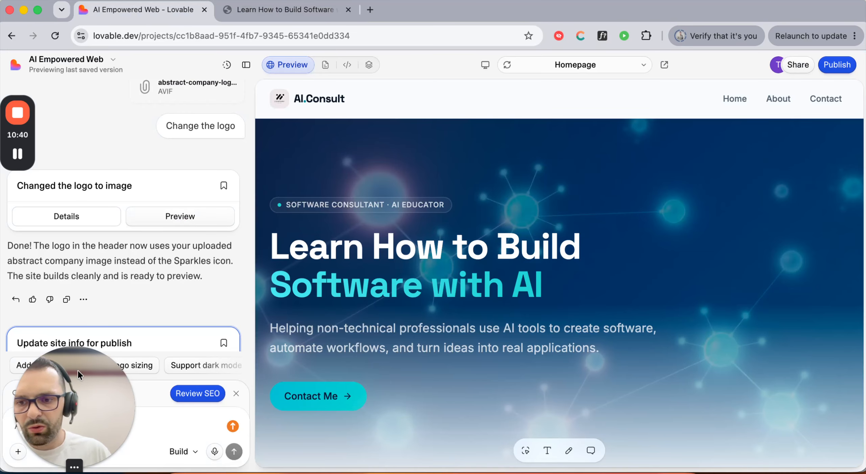
drag(77, 370, 797, 355)
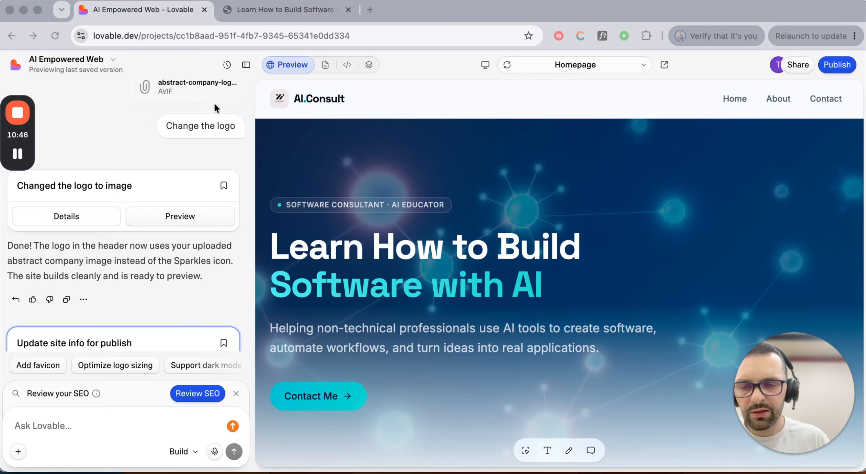
click(368, 96)
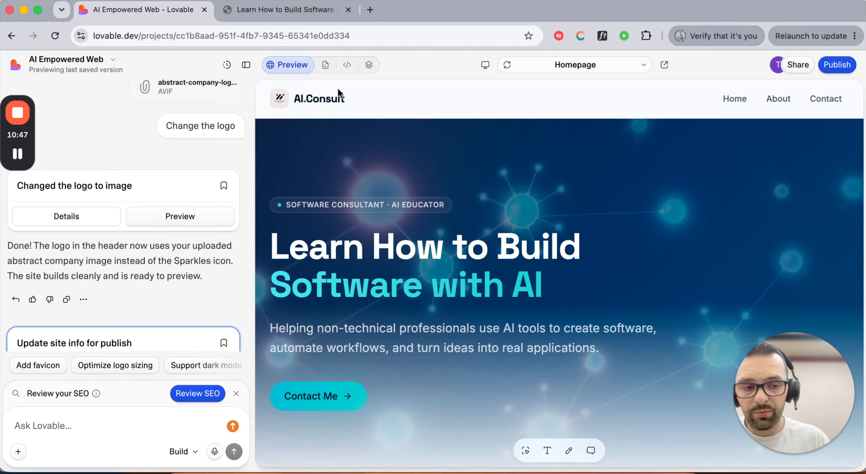
- Turn on the Hide Lovable badge toggle in the project's Settings
click(114, 61)
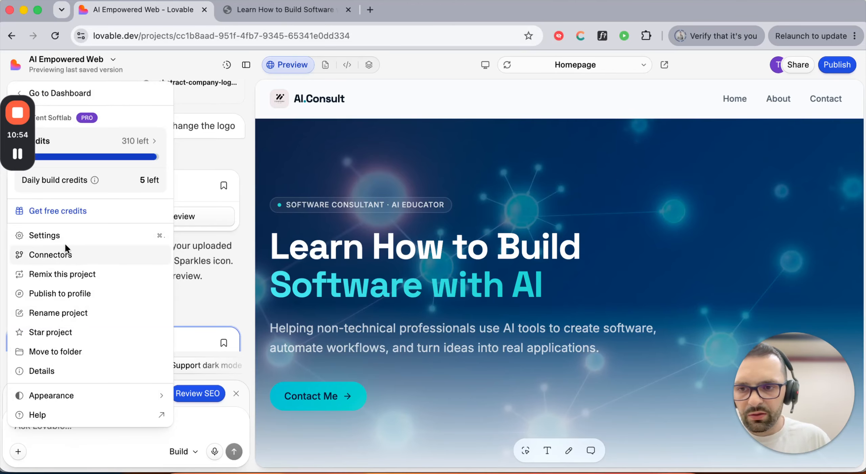
click(51, 236)
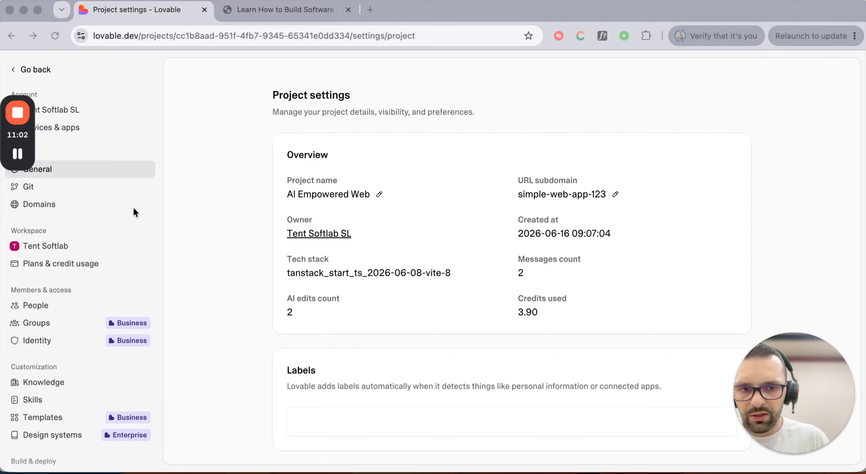
scroll(78, 234, down, 2)
scroll(77, 235, up, 2)
scroll(77, 237, down, 3)
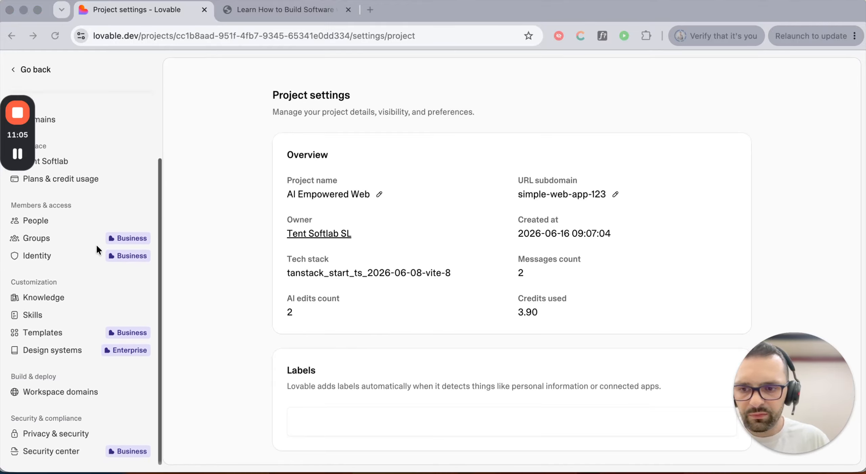
scroll(374, 246, down, 8)
scroll(374, 246, down, 3)
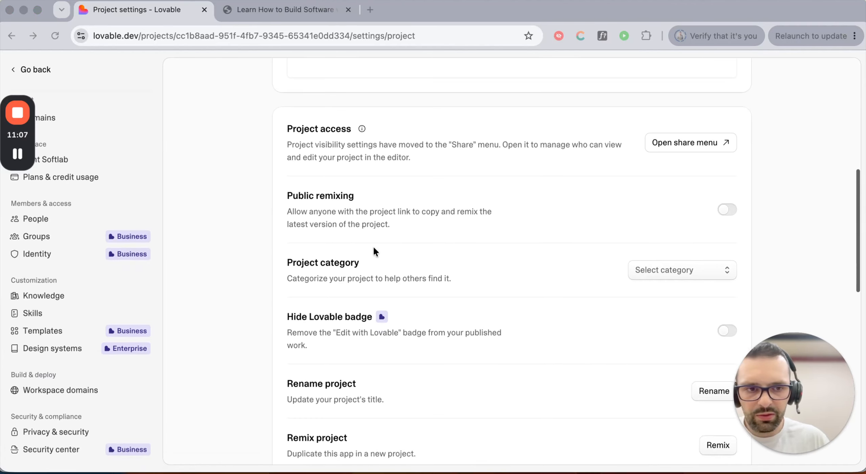
scroll(373, 247, down, 3)
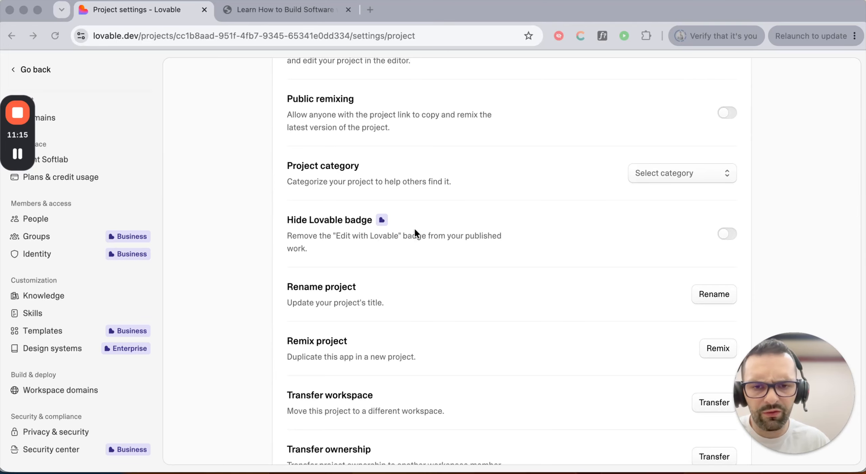
click(727, 234)
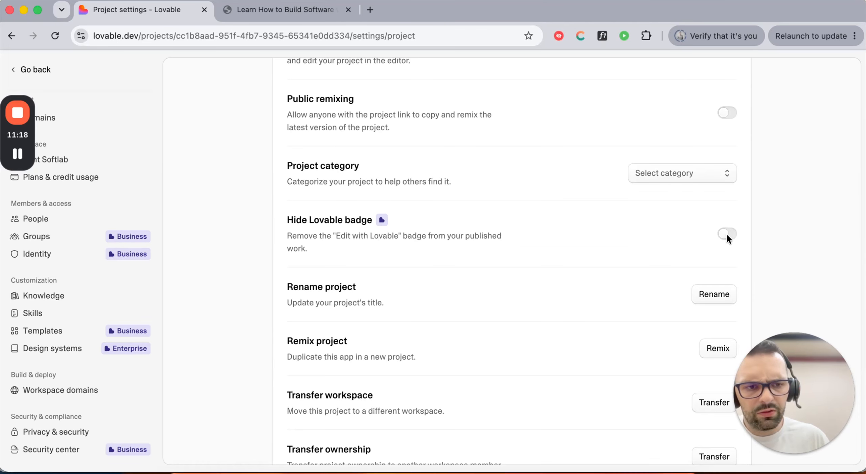
click(728, 234)
scroll(643, 257, up, 1)
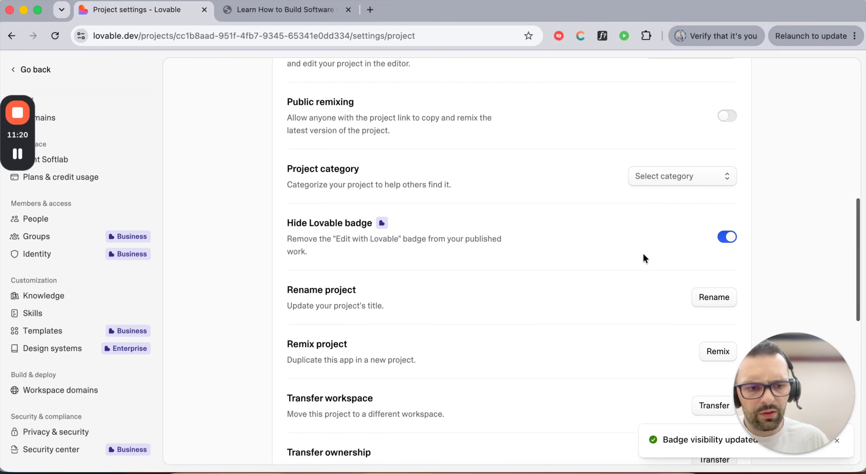
scroll(643, 258, up, 5)
- Reload simple-web-app-123.lovable.app to confirm the badge is gone, then return to the editor
click(250, 9)
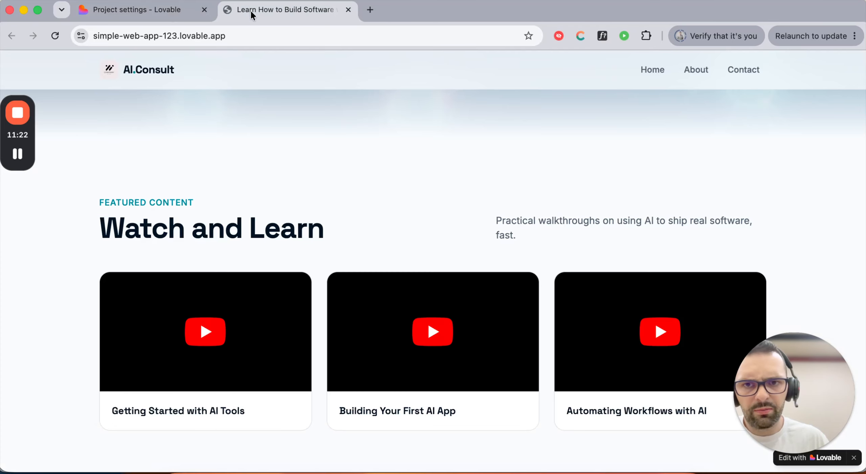
click(56, 37)
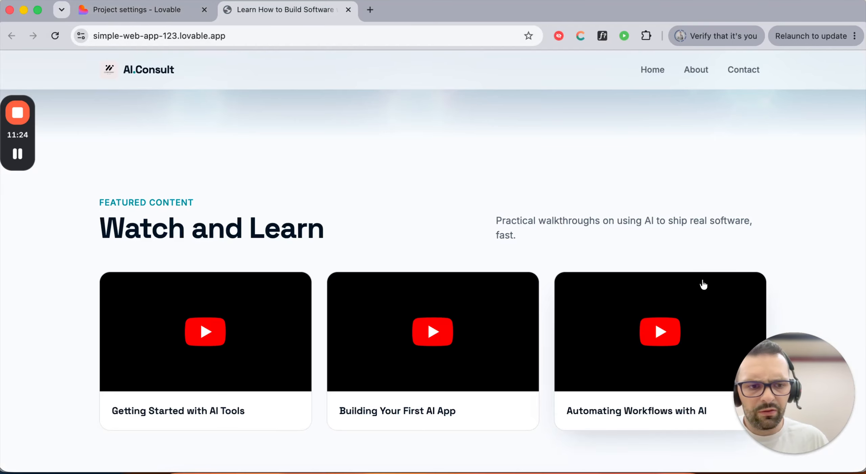
drag(816, 366, 816, 146)
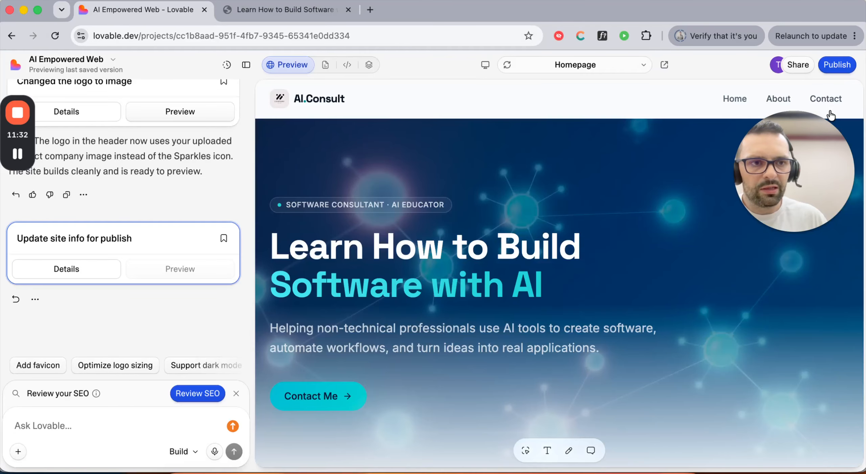
drag(821, 136, 821, 210)
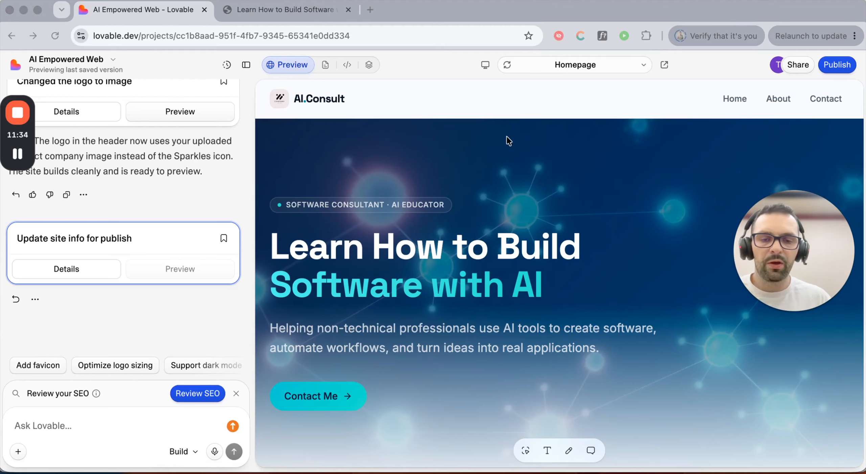
click(294, 10)
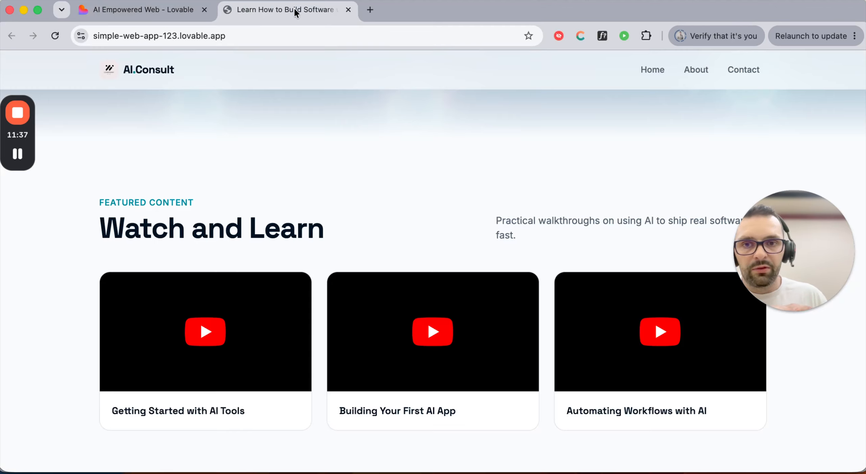
click(152, 13)
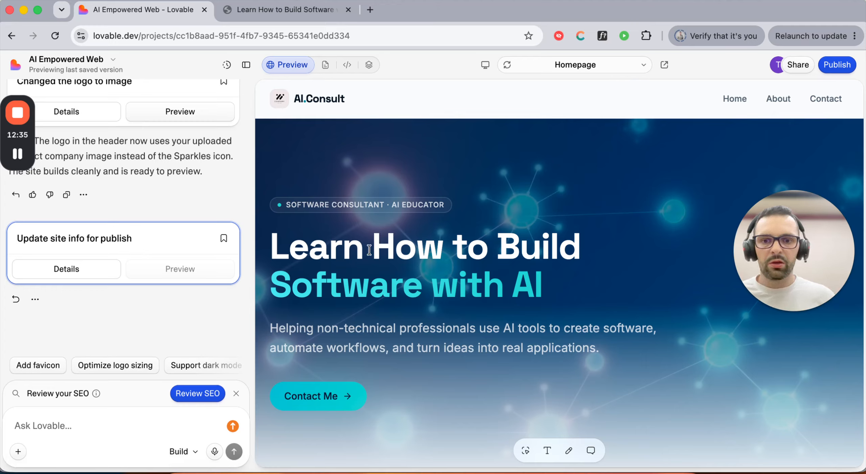
- Inline-edit the hero headline, replacing lowercase 'to' with 'To' to read 'Learn How To Build'
scroll(551, 203, down, 2)
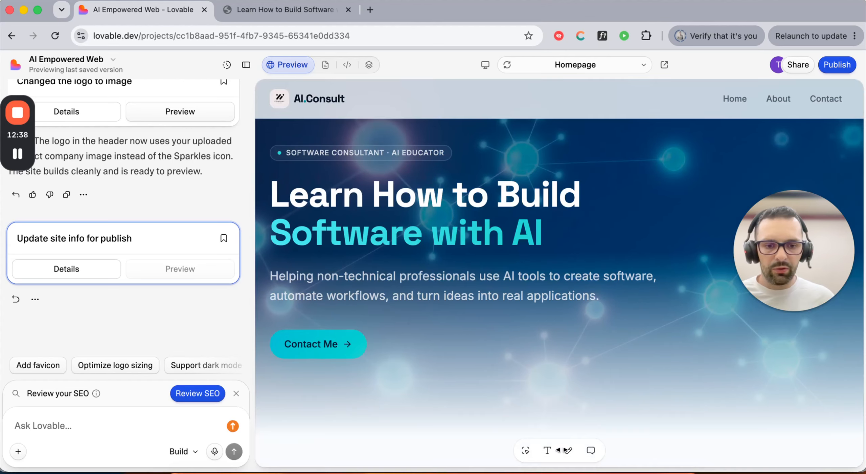
click(570, 451)
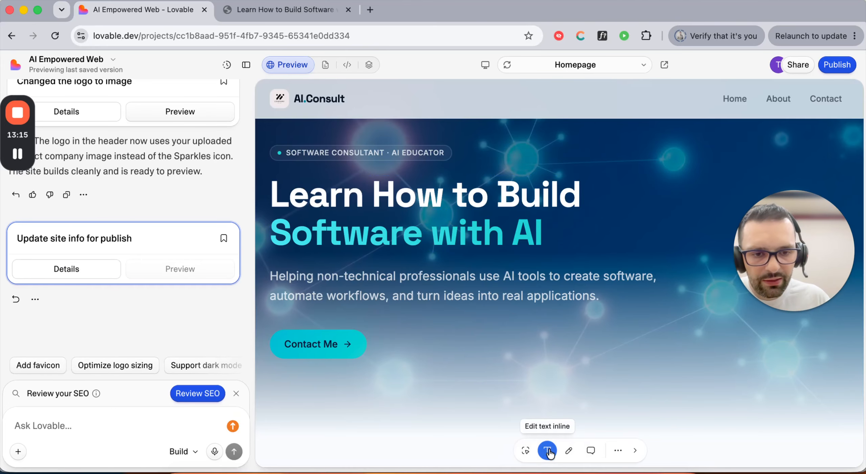
click(422, 197)
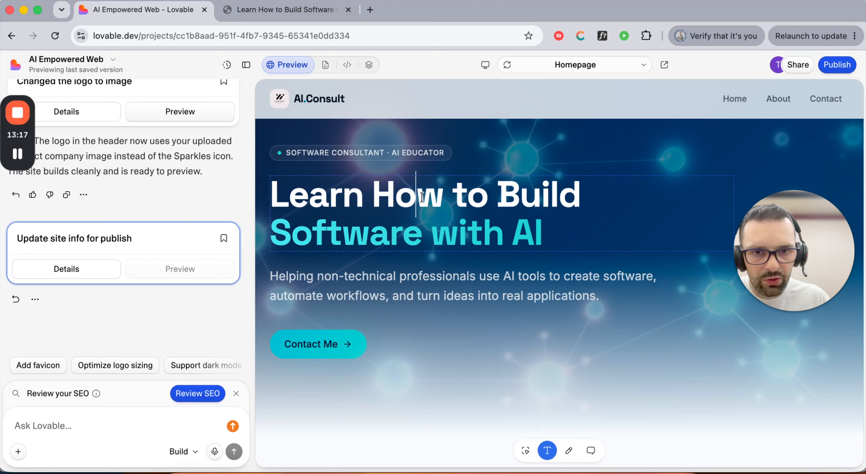
click(466, 195)
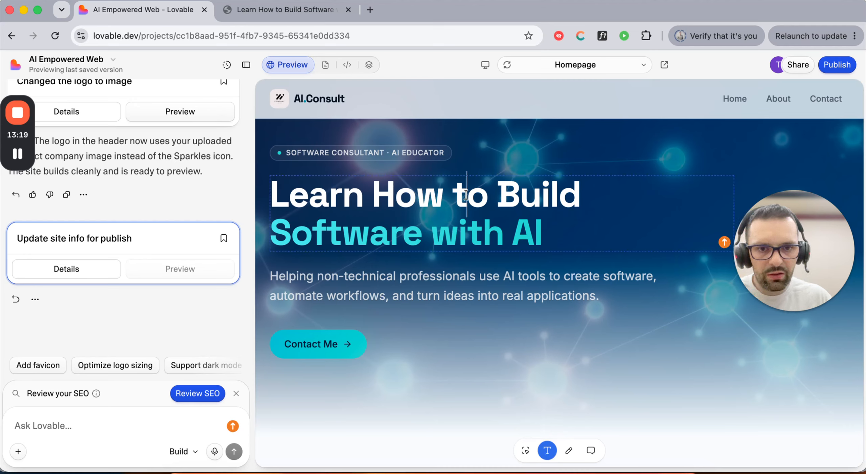
key(BackSpace)
text(T)
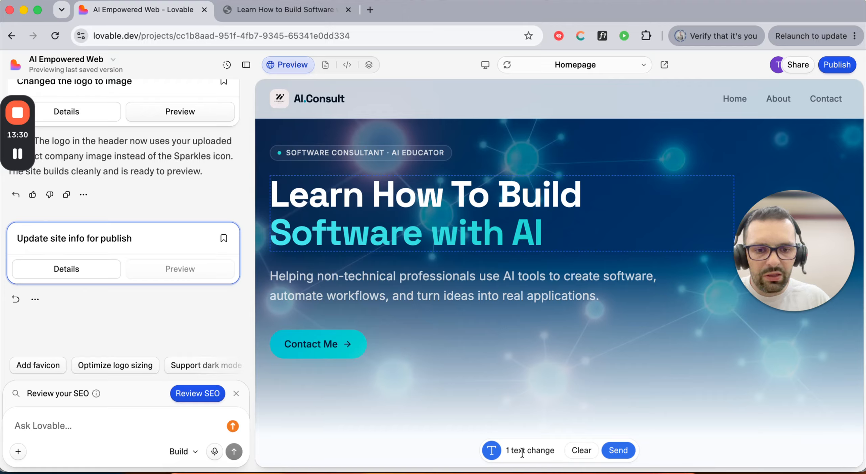
- Send the 'To' headline edit, reload the live site twice, then open the Publish panel
click(619, 452)
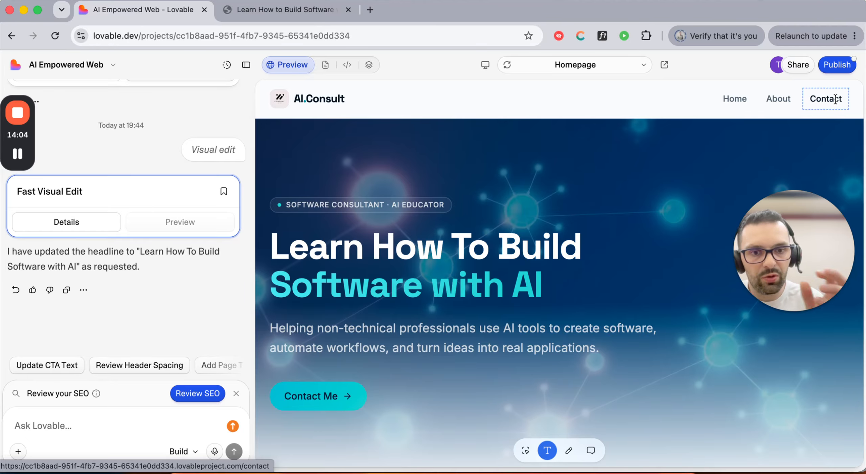
click(269, 12)
click(55, 36)
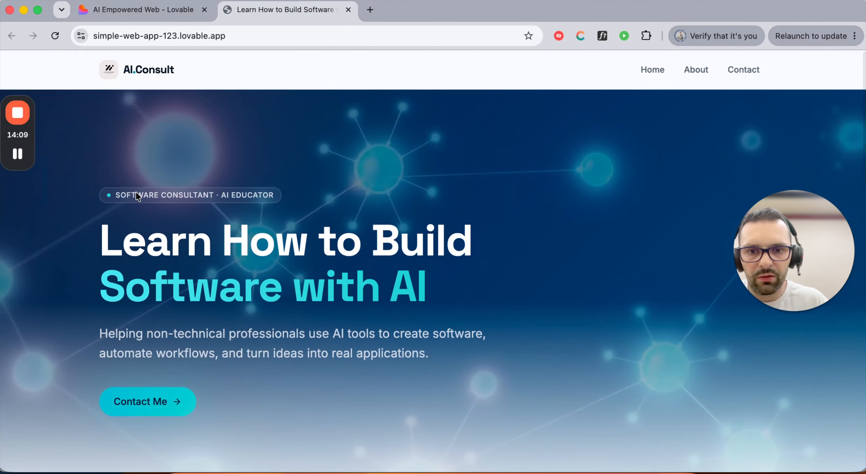
click(54, 35)
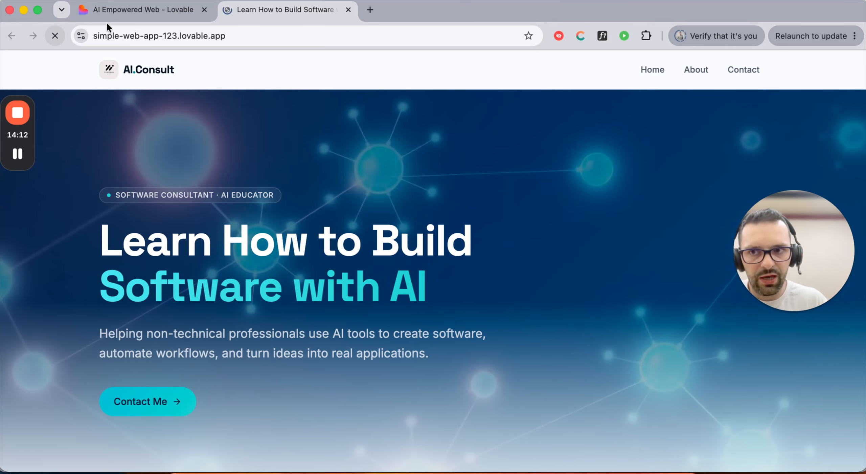
click(172, 11)
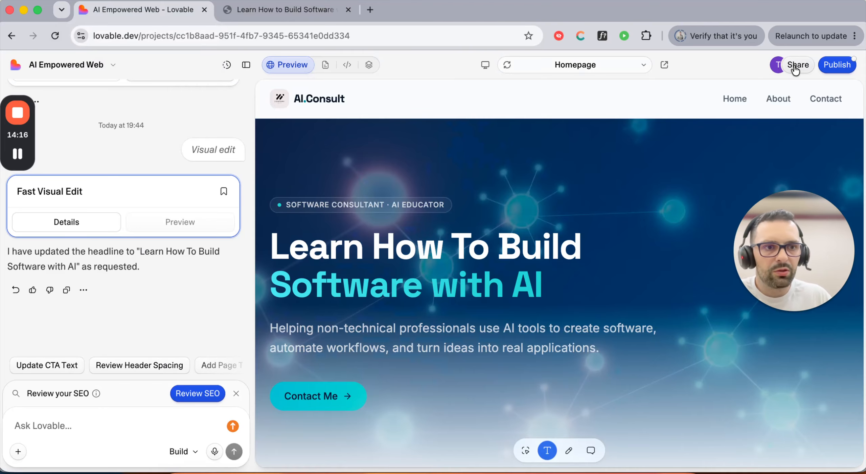
click(846, 65)
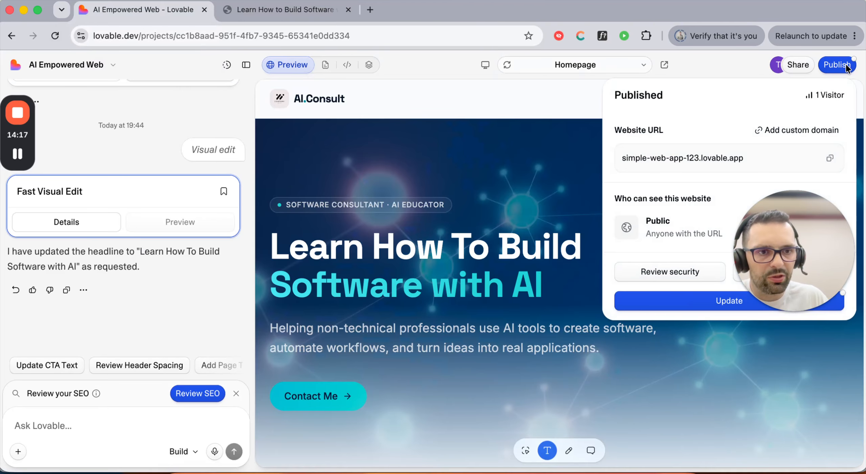
- Update the published site until the panel reports 'Up to date'
click(709, 306)
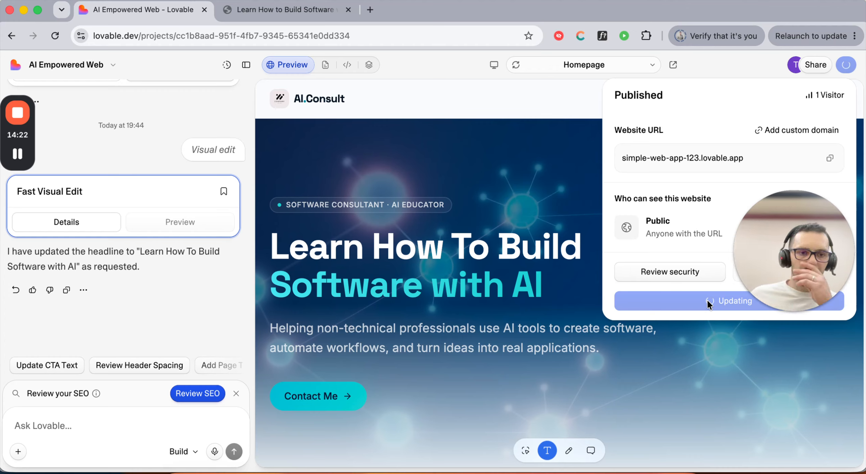
drag(820, 209, 826, 397)
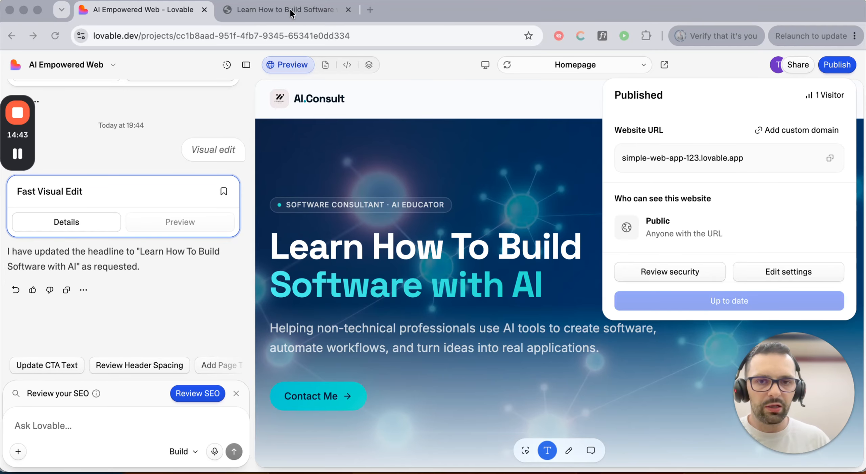
- Check the live site's headline shows the new 'To', then return to the editor
click(266, 11)
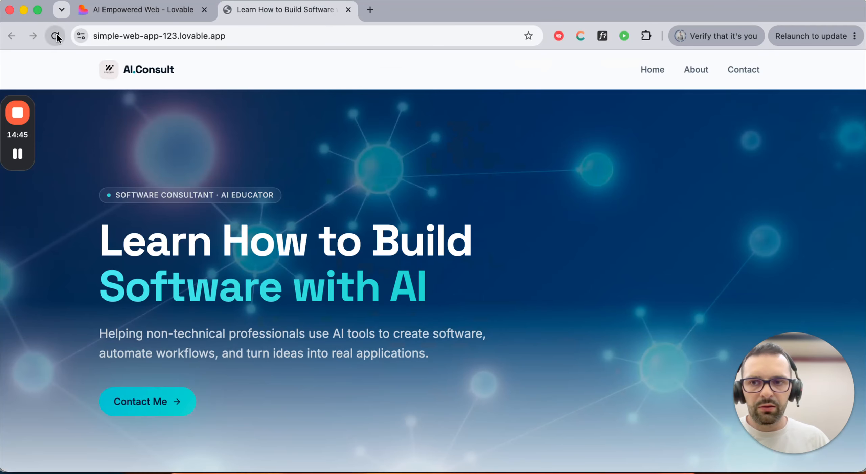
drag(338, 237, 354, 235)
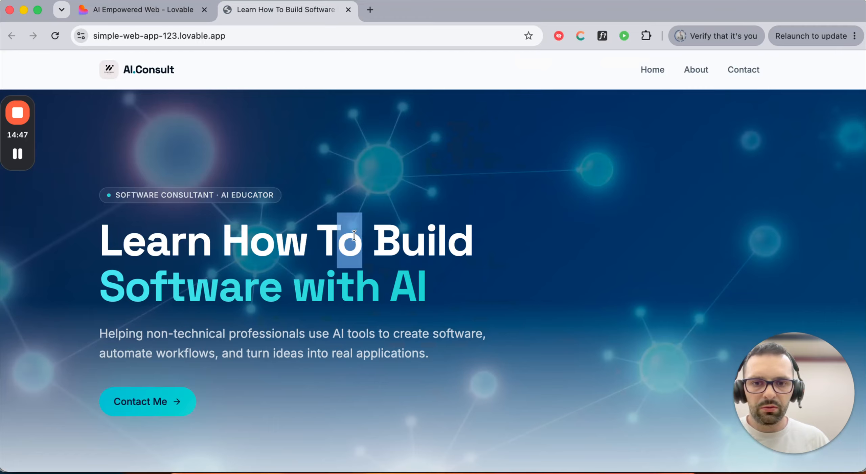
click(354, 235)
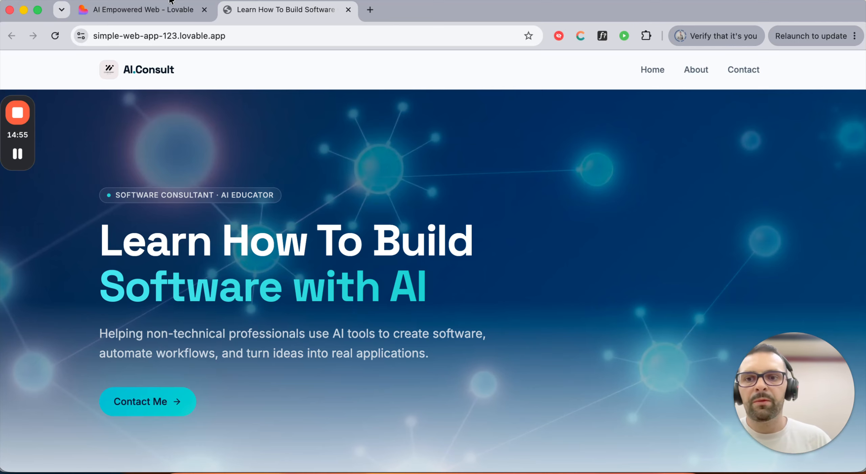
click(162, 10)
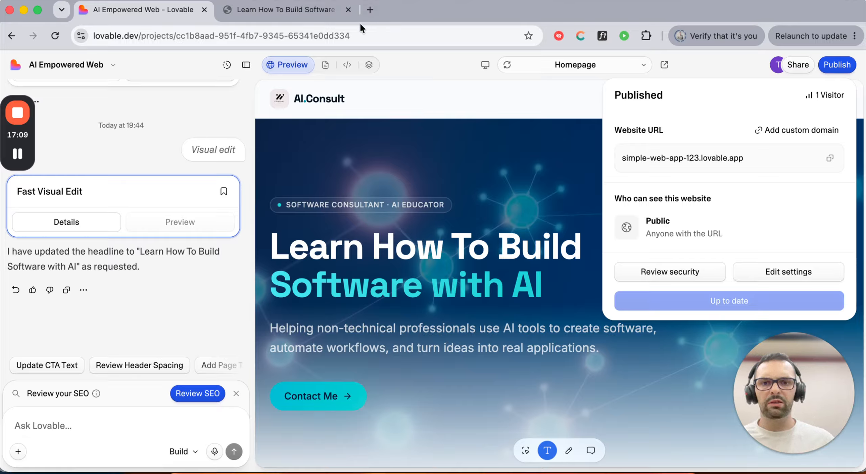
- Search Google for 'ionos' in a new tab and browse the results
click(370, 11)
text(ionos)
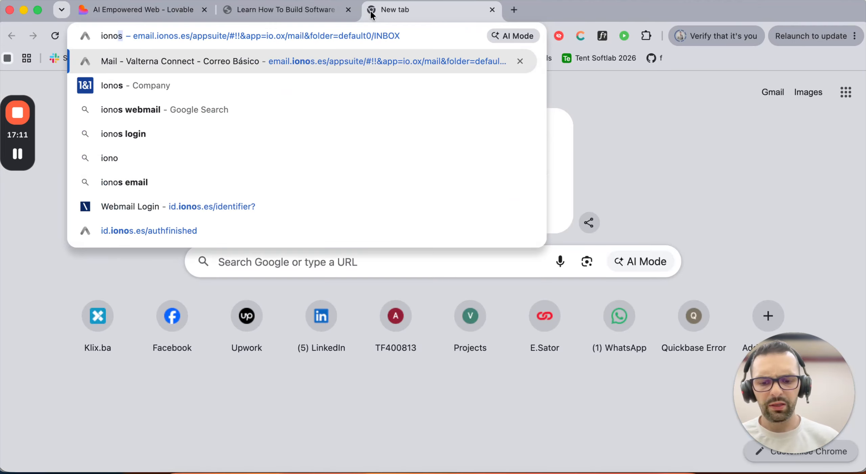
click(160, 88)
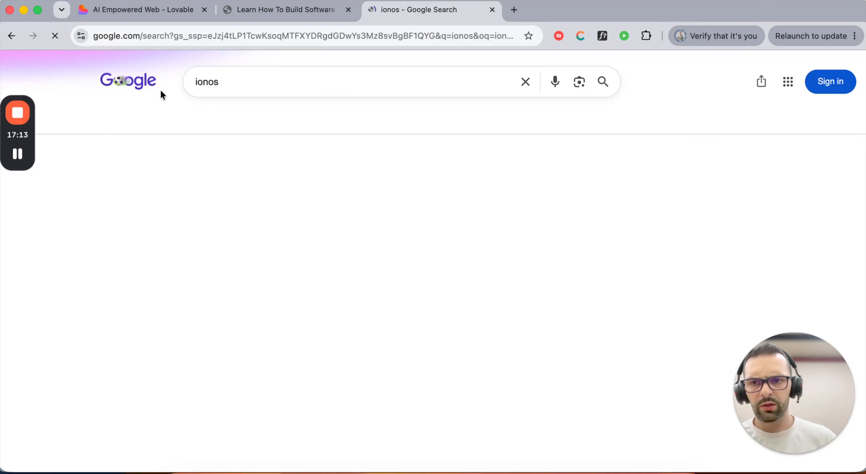
scroll(94, 252, down, 3)
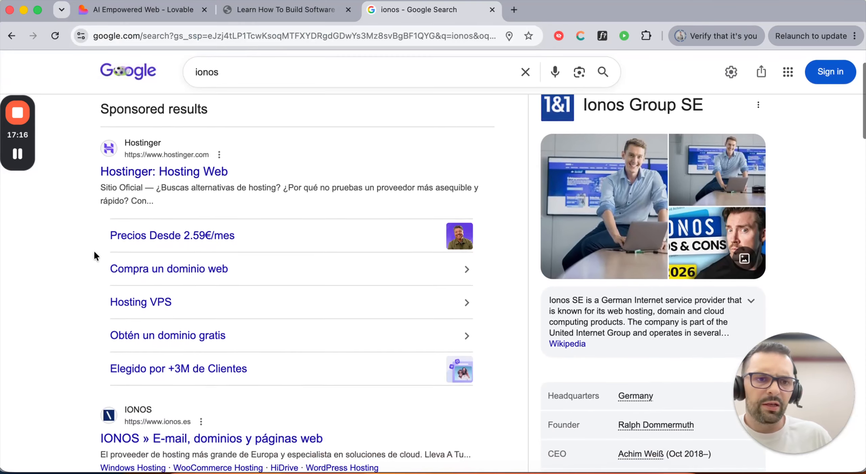
scroll(95, 253, down, 1)
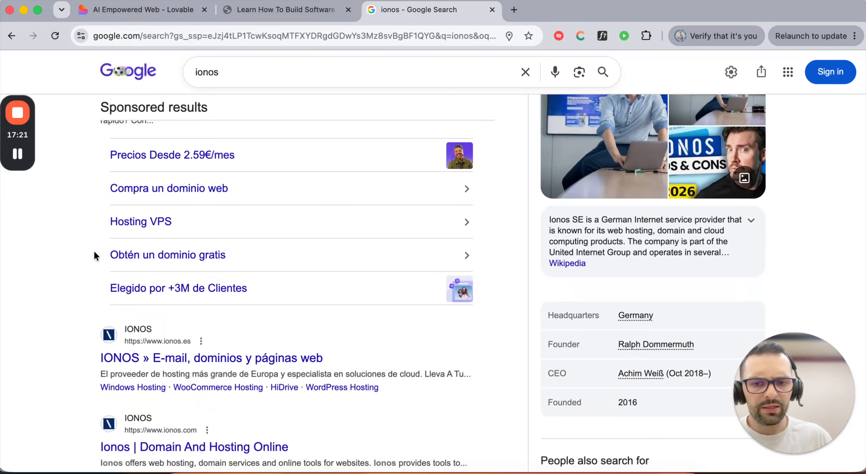
scroll(94, 252, down, 2)
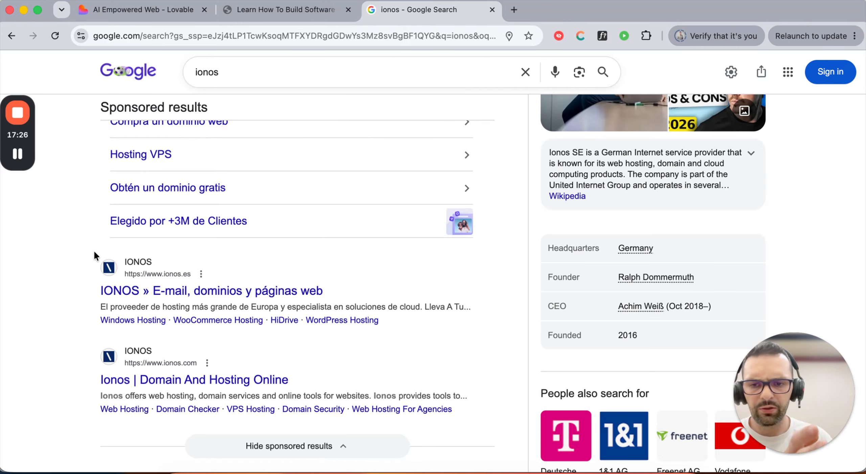
- Select the ionos query, then go back to the Lovable project's Published panel
scroll(94, 252, up, 6)
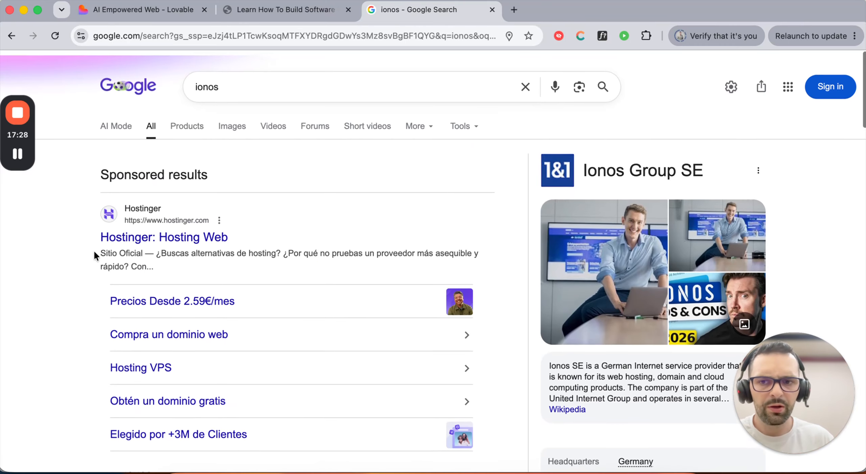
double_click(242, 83)
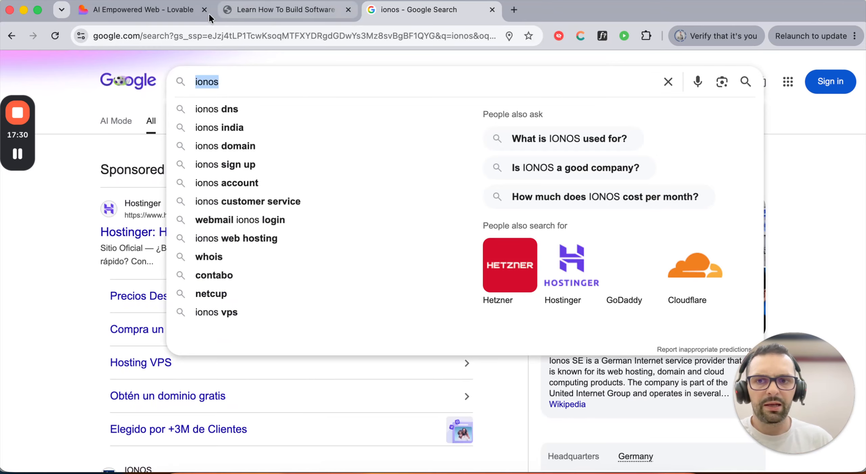
click(174, 11)
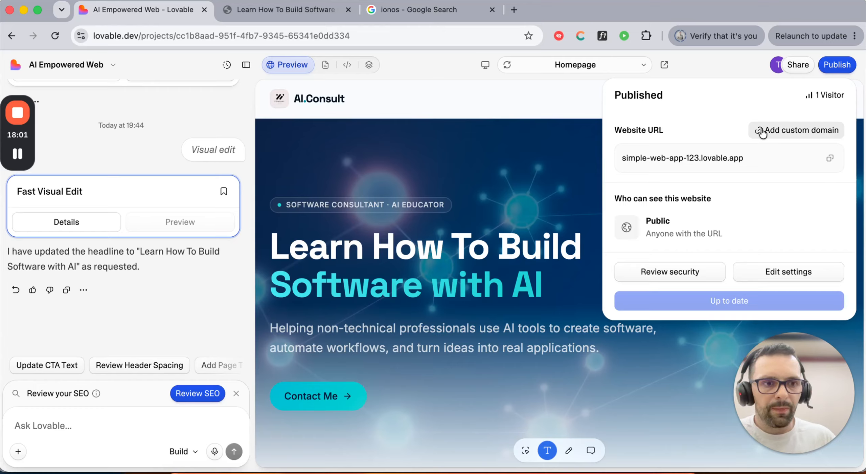
- Use Add custom domain to reach Domains settings, then choose Connect domain
click(798, 130)
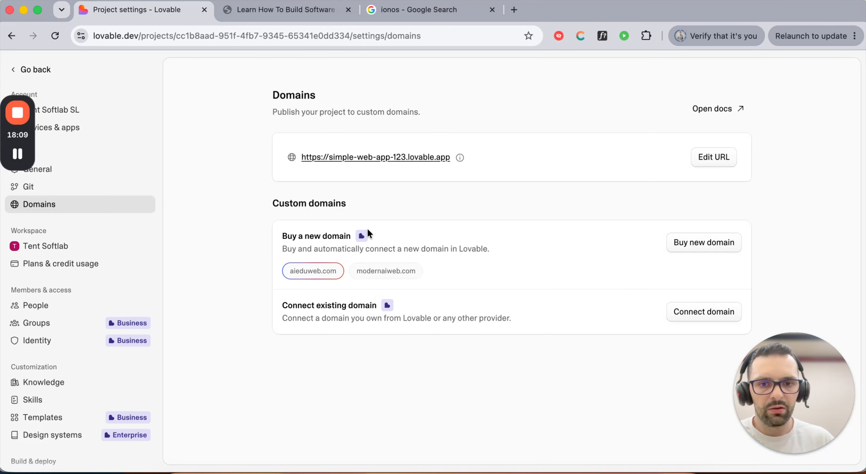
mouse_move(362, 239)
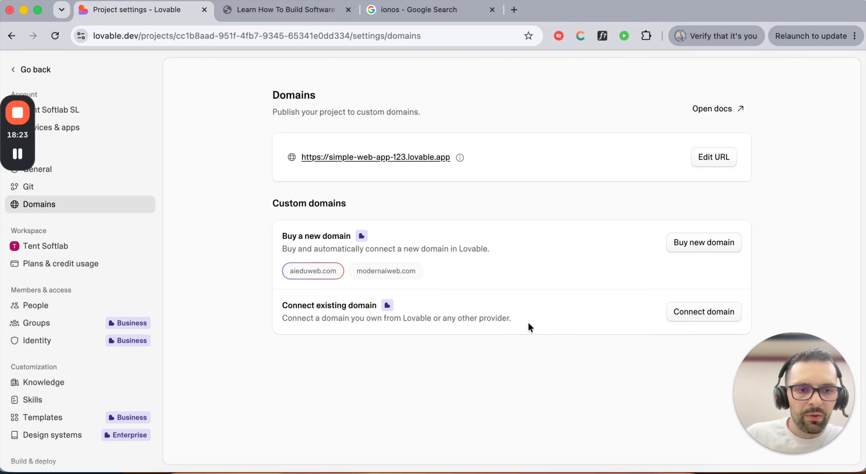
click(683, 318)
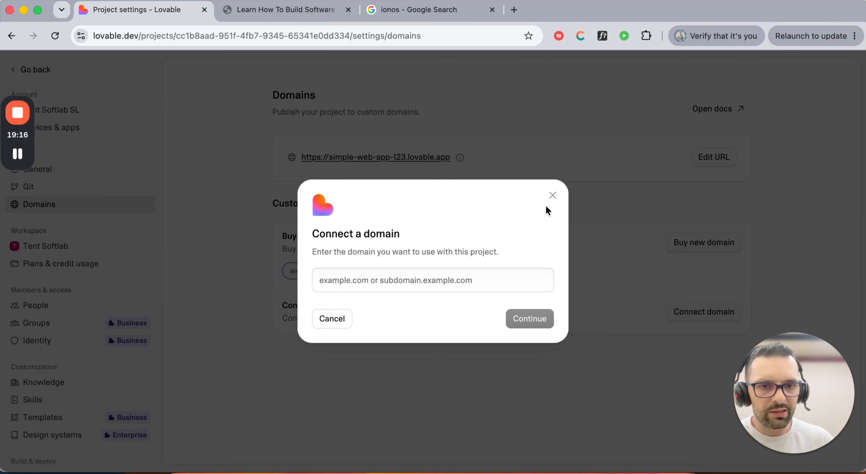
- Abandon connecting a domain and search domains to buy for simple.com
click(556, 195)
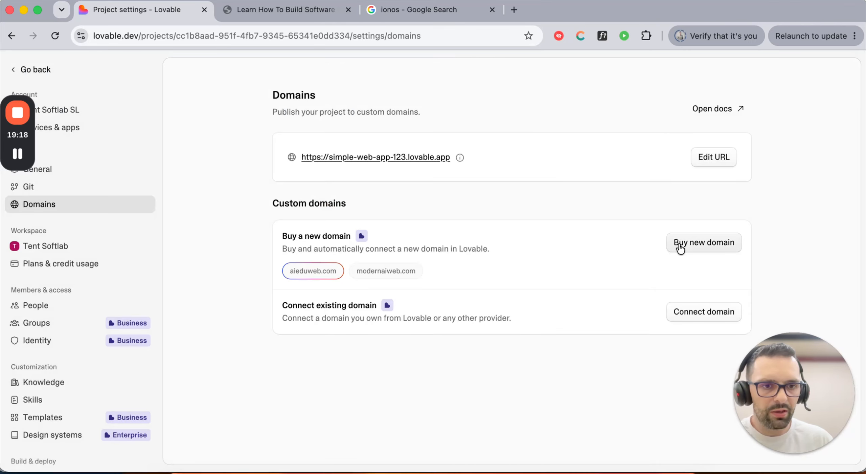
click(700, 247)
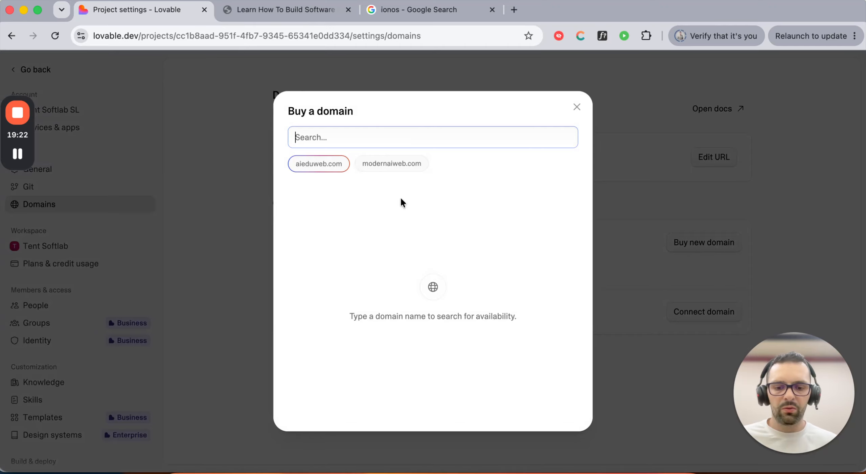
text(simple.)
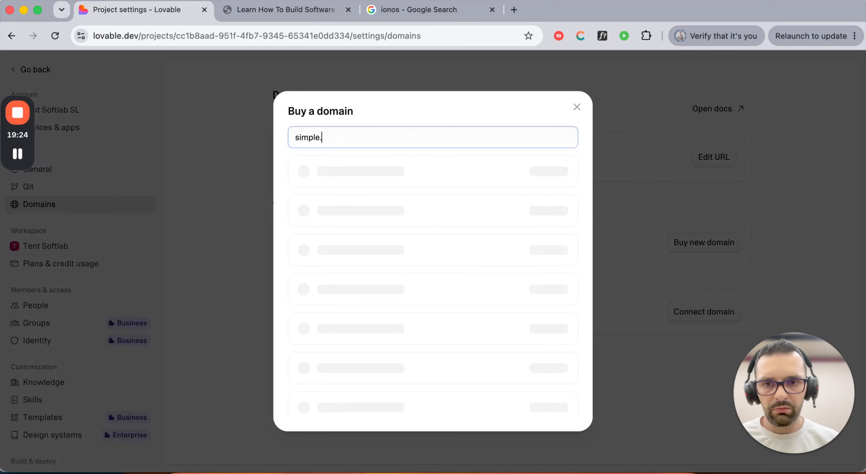
text(com)
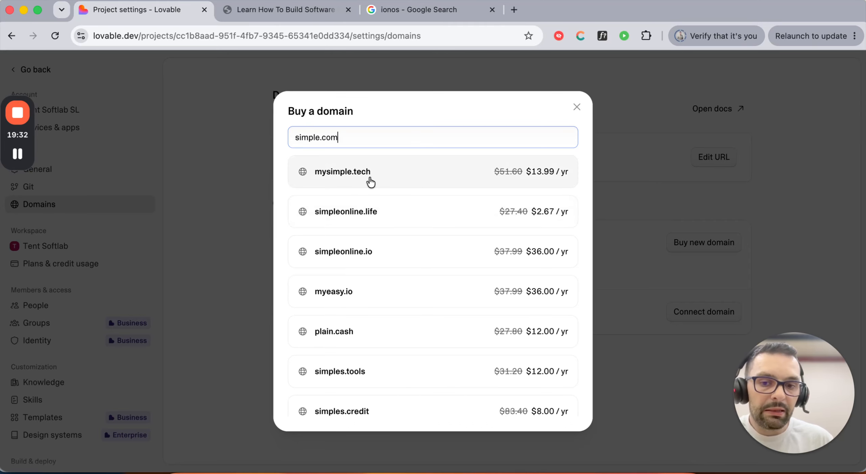
- Replace the search with test-lovable-app.com and browse results, including $11.10/yr and .ai/.org alternatives
drag(364, 132, 233, 133)
text(te)
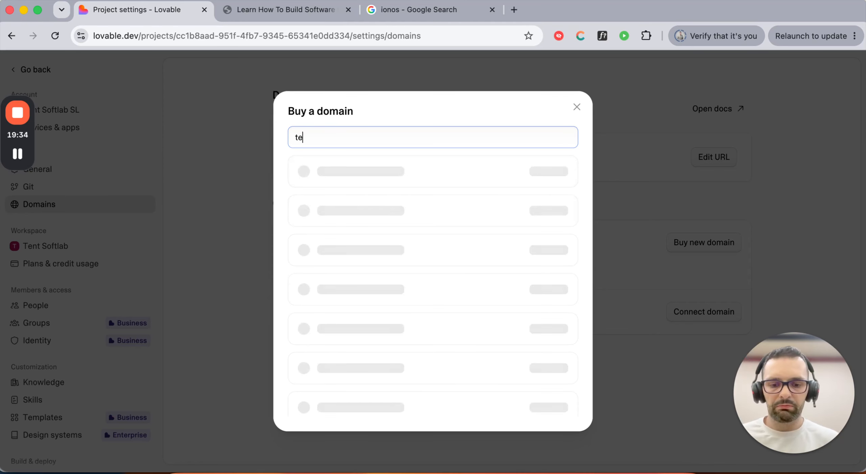
text(st-lovable-app.com)
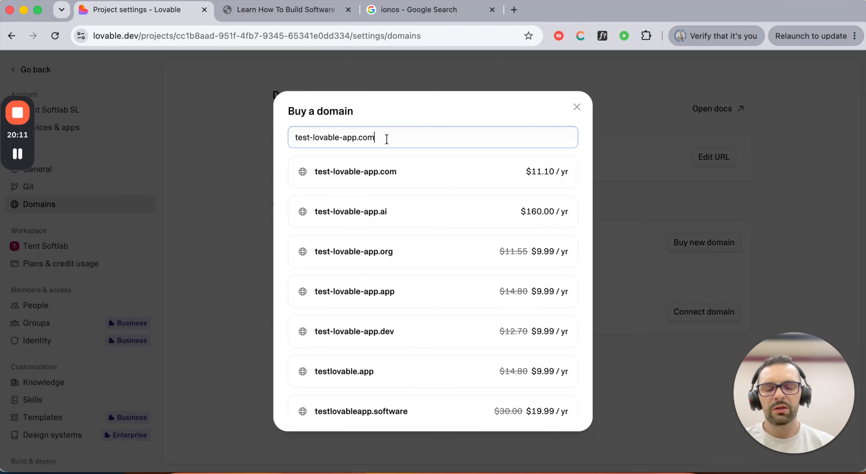
scroll(380, 339, down, 2)
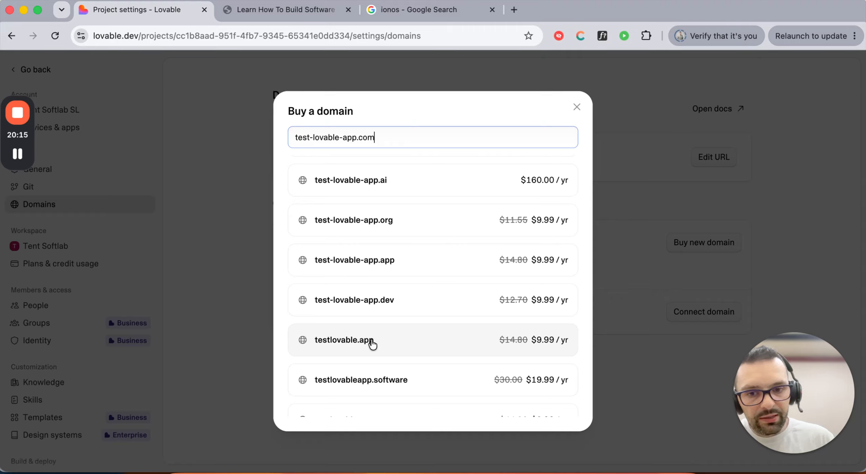
scroll(377, 348, up, 2)
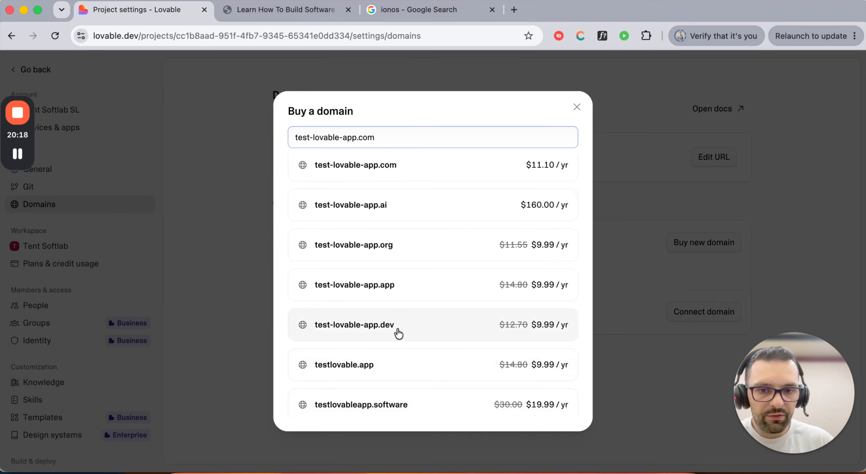
scroll(399, 333, down, 5)
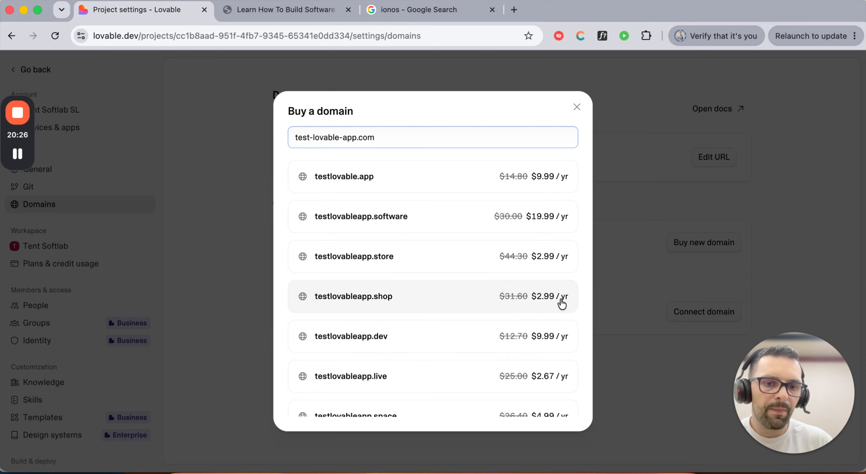
scroll(381, 305, up, 1)
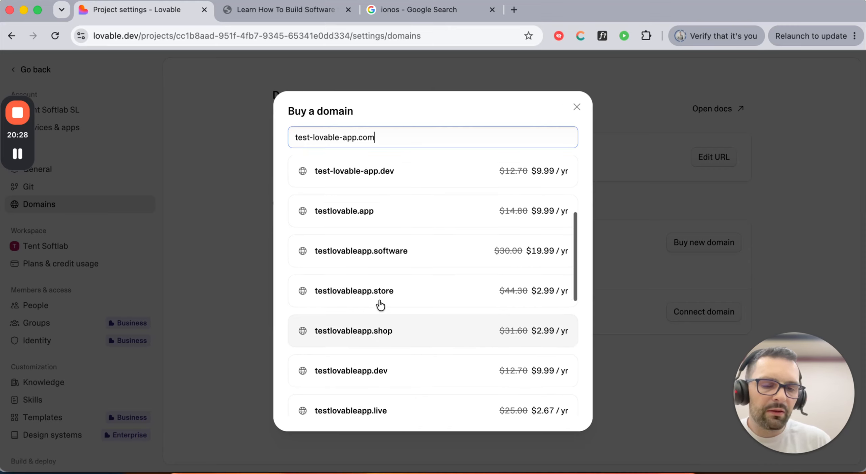
scroll(380, 305, up, 5)
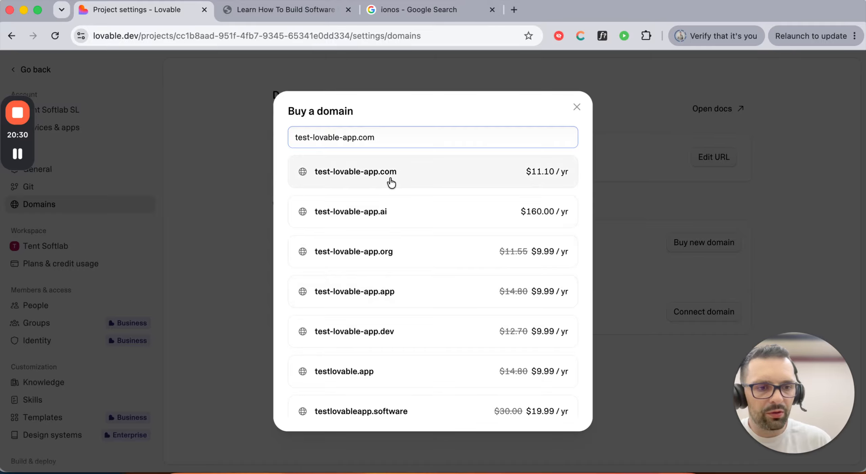
scroll(391, 183, down, 3)
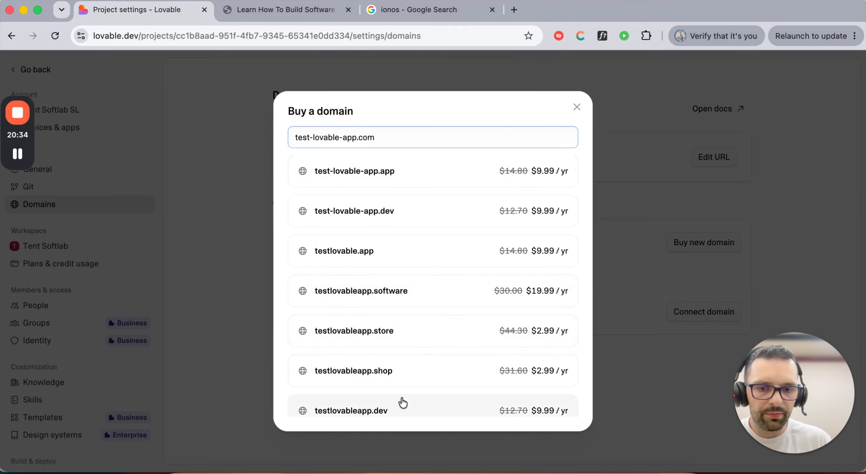
scroll(395, 253, up, 1)
scroll(395, 253, up, 4)
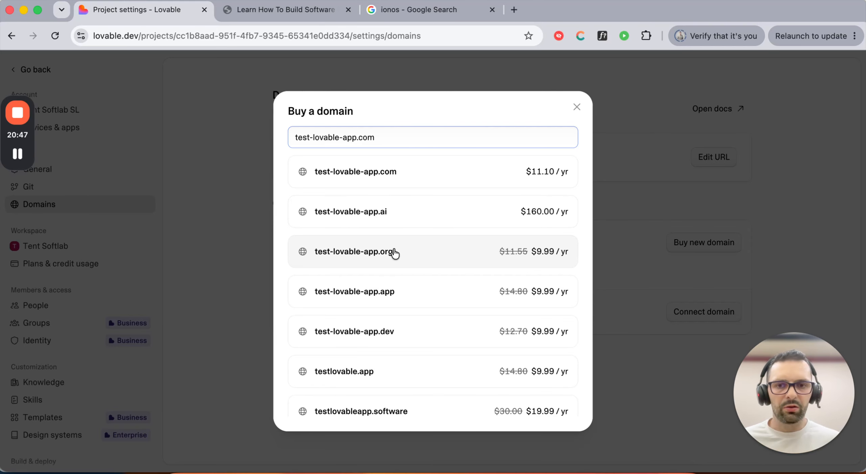
- Select test-lovable-app.com and set its registration term to 2 years for $22.20
click(400, 180)
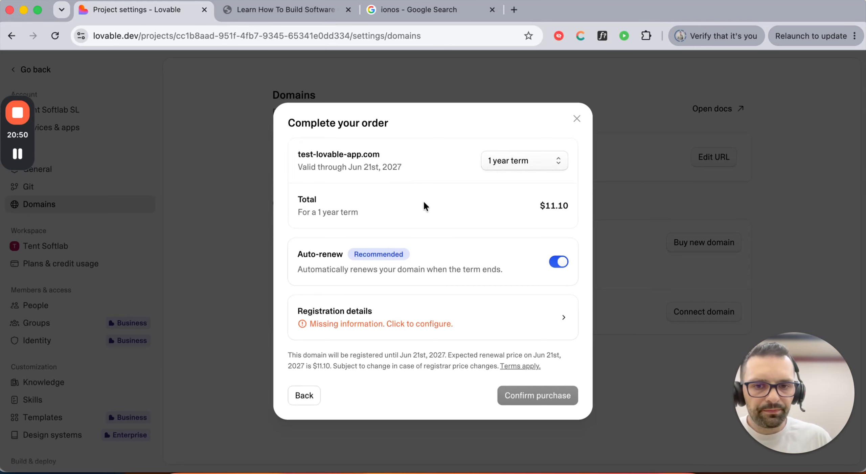
click(522, 166)
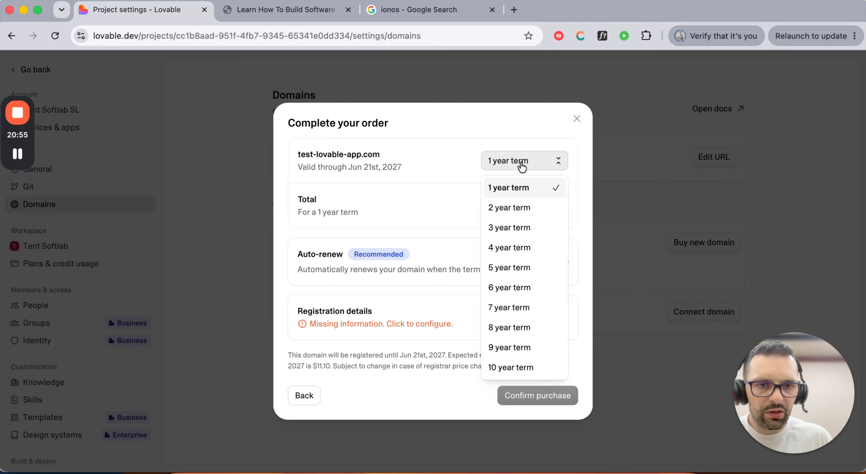
click(517, 370)
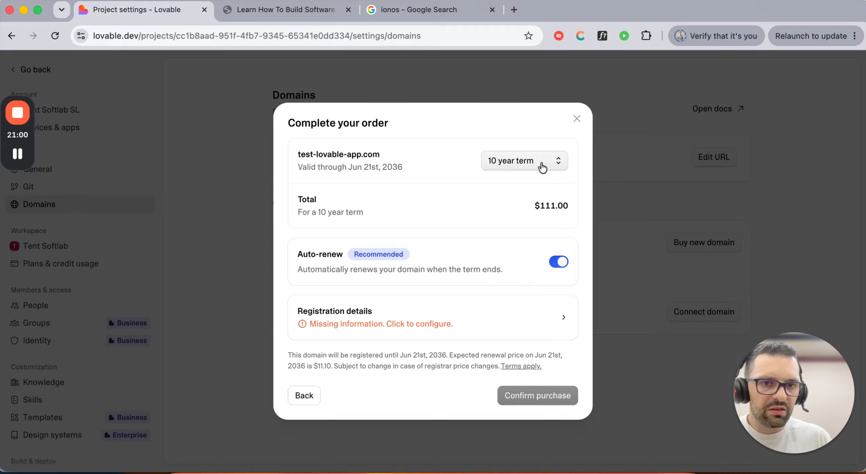
double_click(547, 208)
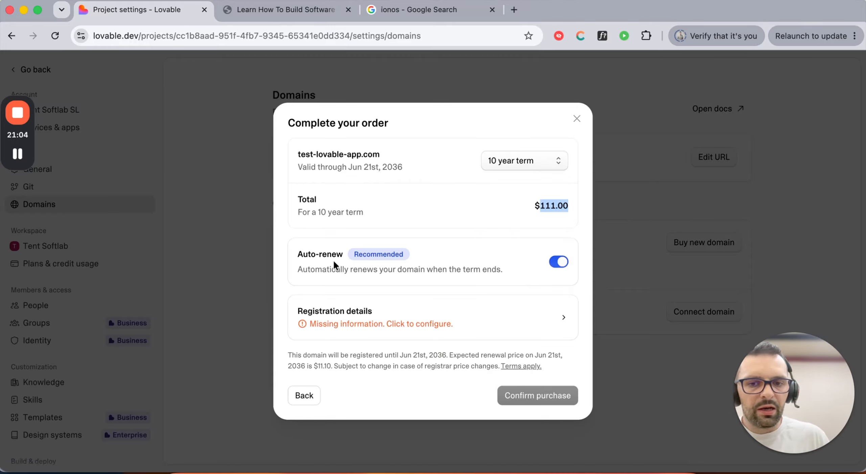
click(534, 168)
click(512, 188)
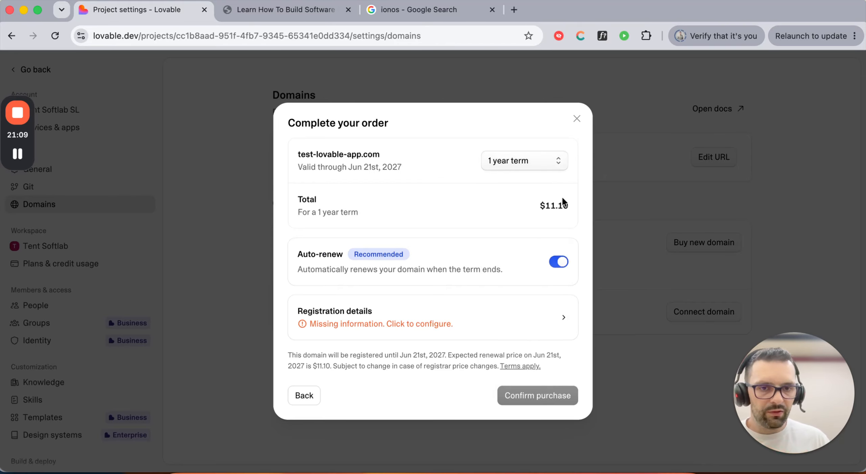
click(501, 162)
click(508, 205)
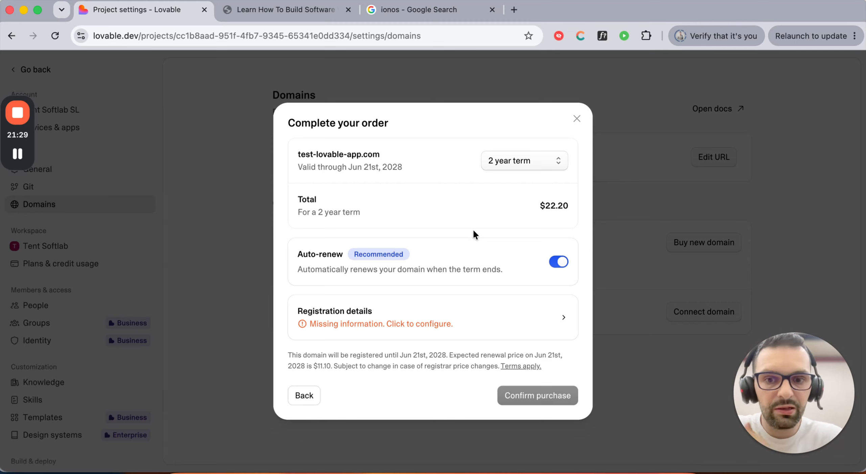
- Turn off auto-renew and view the registration details form before returning to the summary
click(558, 262)
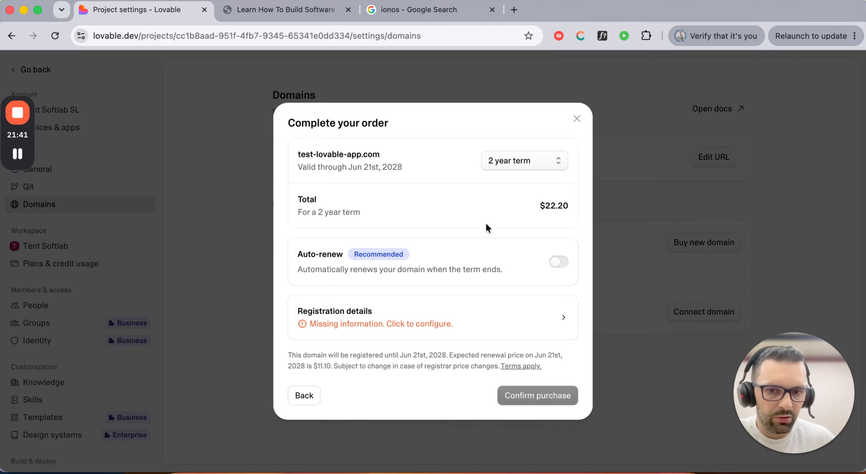
click(479, 324)
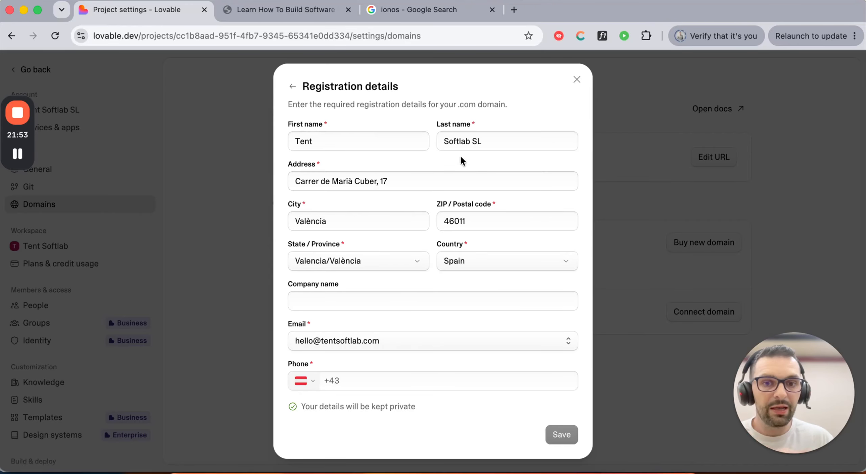
click(293, 88)
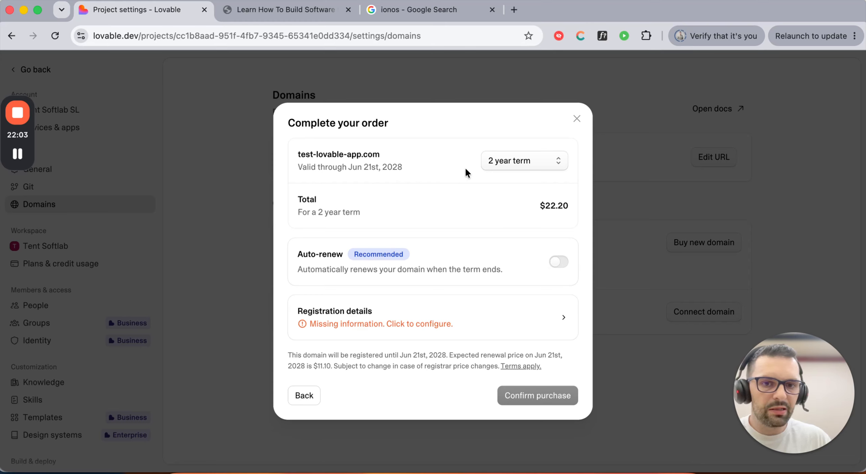
- Reset the order term to one year and back out to the domain list
click(508, 161)
click(519, 184)
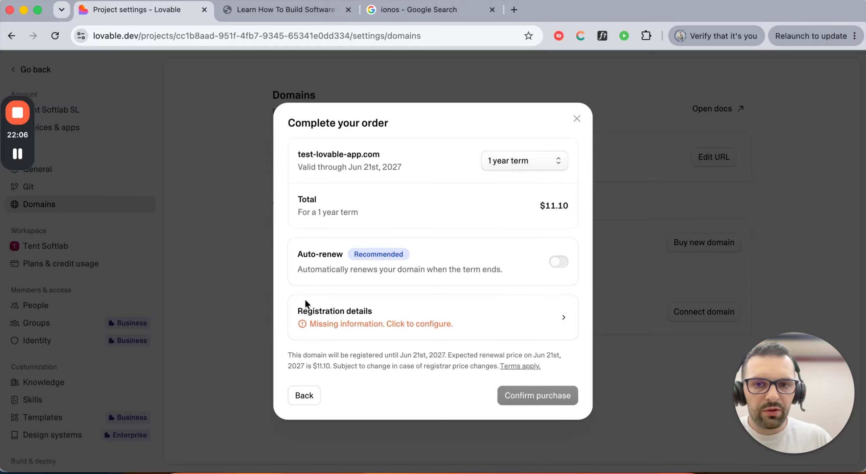
click(304, 396)
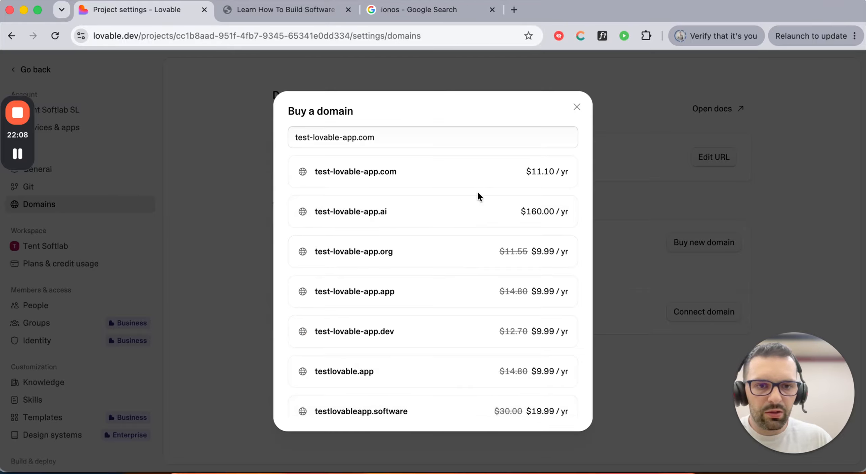
- Search lovable-simplified.com and compare extensions like lovablesimplified.live at $2.67/yr and .dev at $9.99/yr
drag(396, 137, 282, 139)
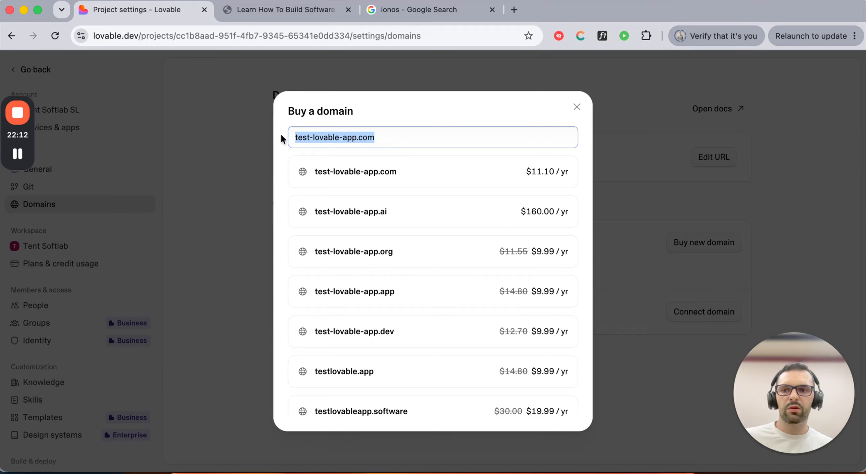
text(lovable-simpl)
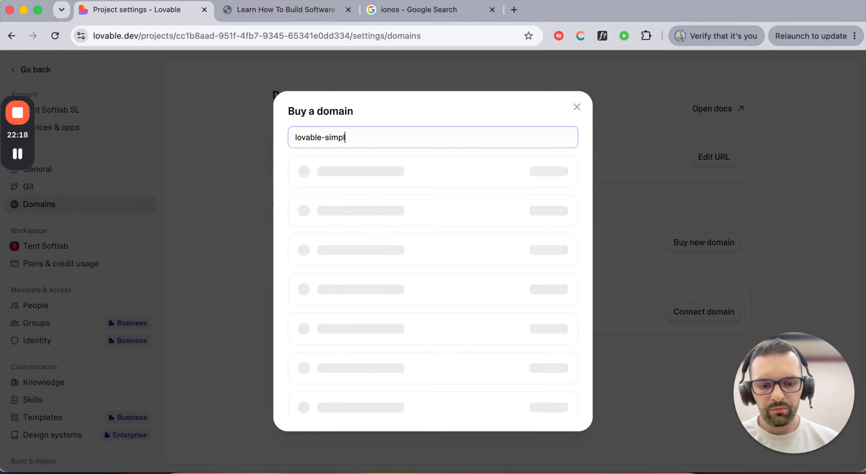
text(com)
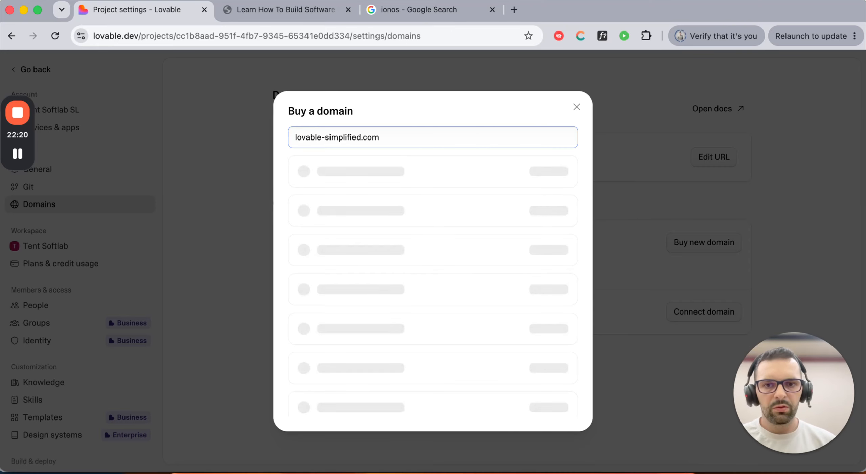
scroll(468, 175, down, 5)
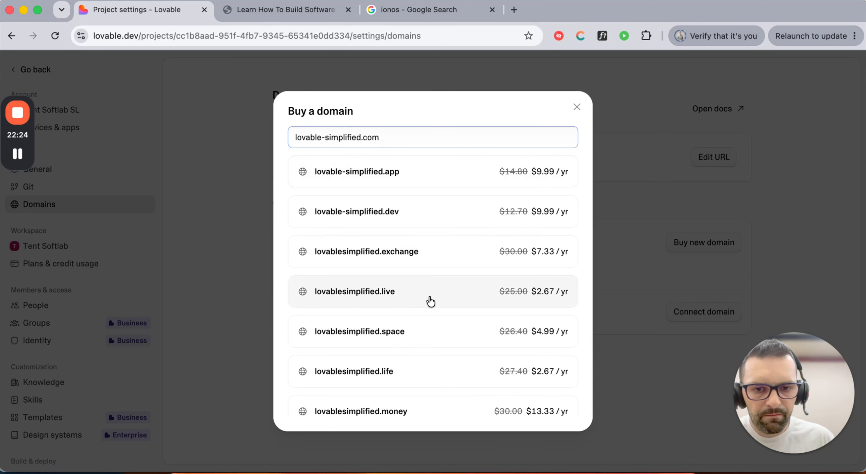
scroll(429, 300, down, 2)
scroll(430, 300, down, 8)
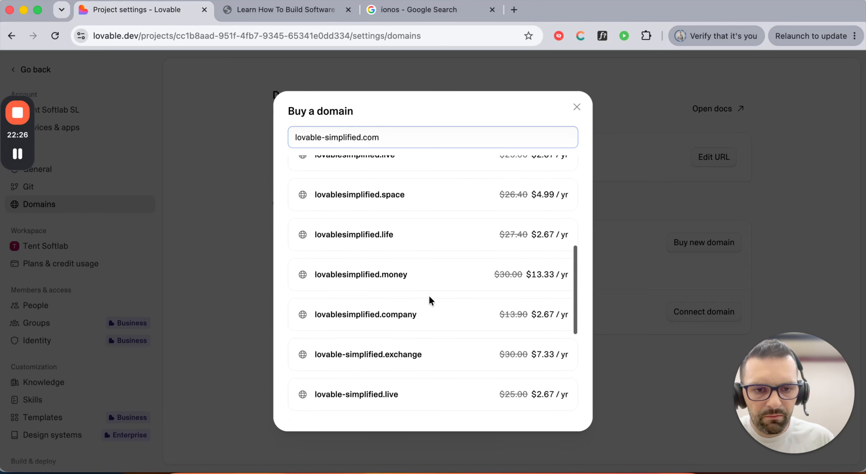
scroll(431, 301, down, 4)
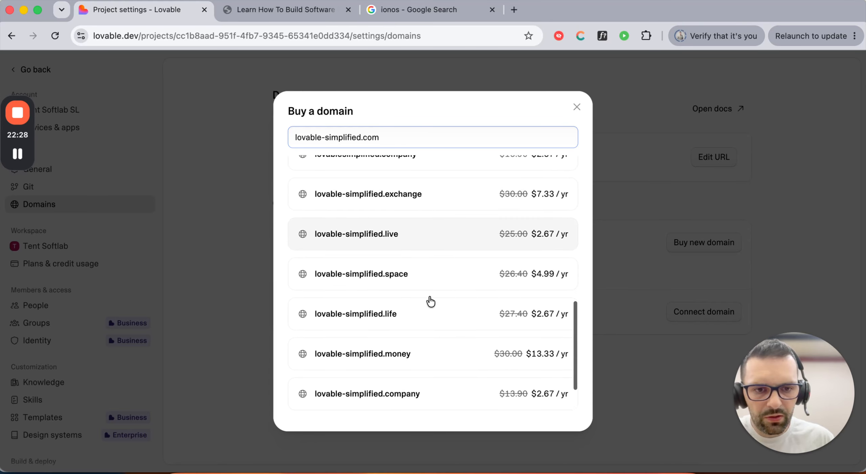
scroll(430, 300, down, 2)
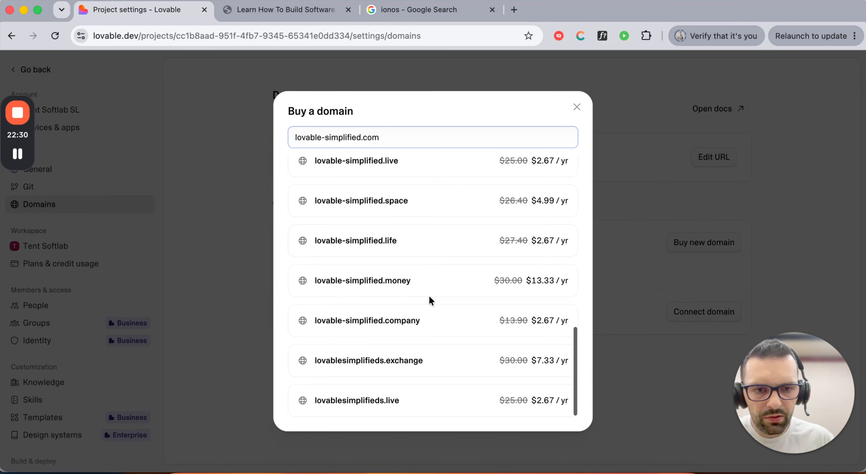
scroll(429, 298, up, 5)
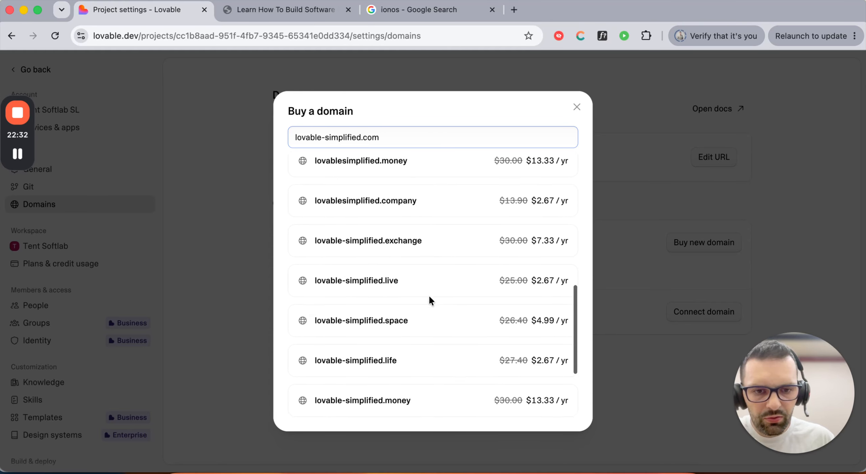
scroll(430, 300, up, 3)
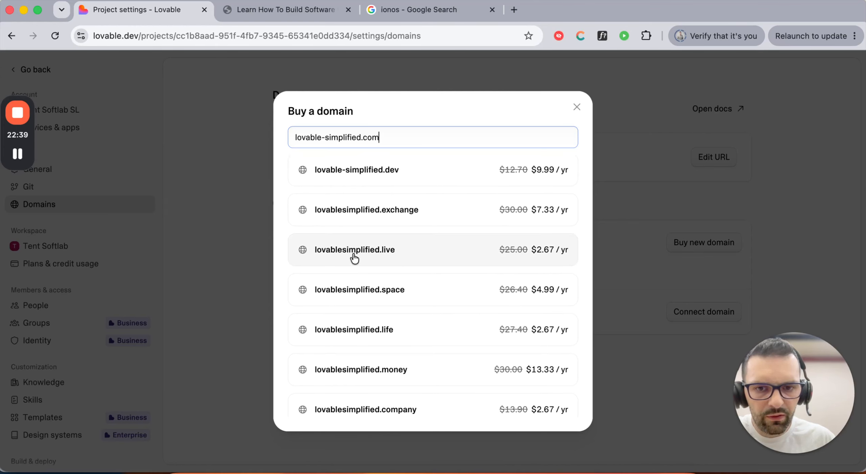
- Select lovablesimplified.live with auto-renew turned off and go to its registration details
click(371, 259)
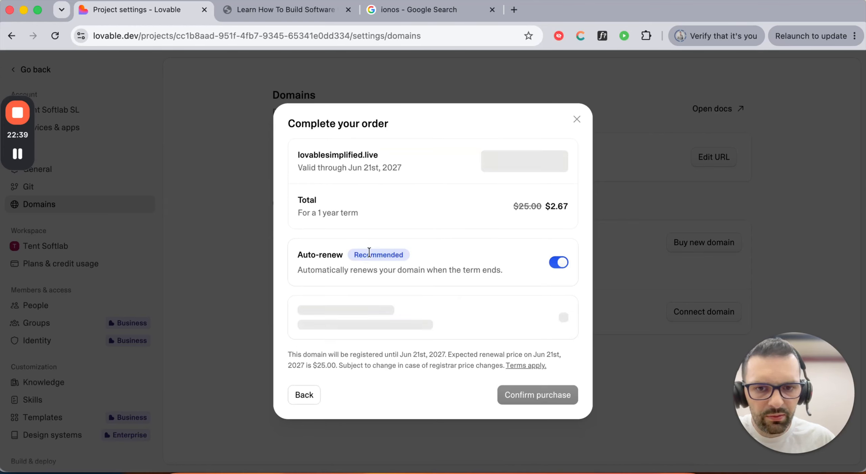
click(562, 265)
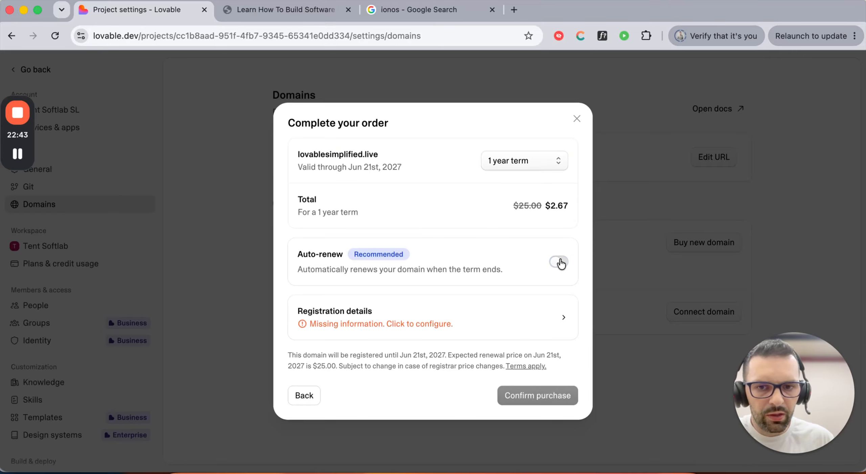
click(518, 321)
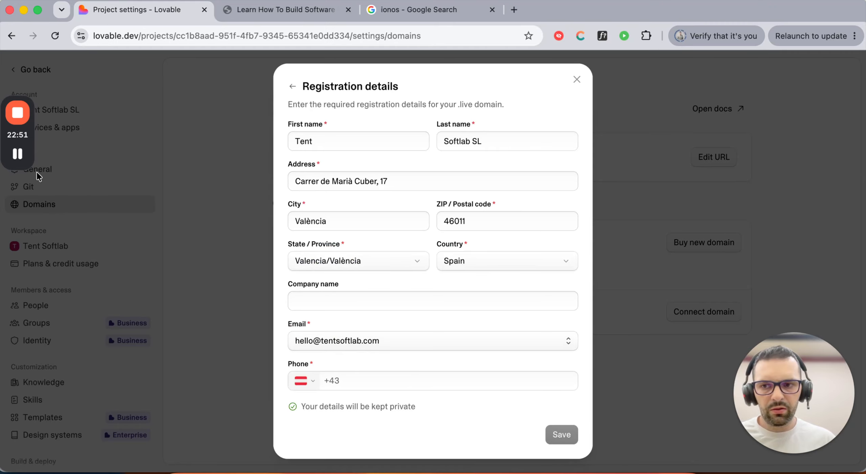
- Enter a Spanish (+34) phone number and the suggested company name, then save the details
click(312, 382)
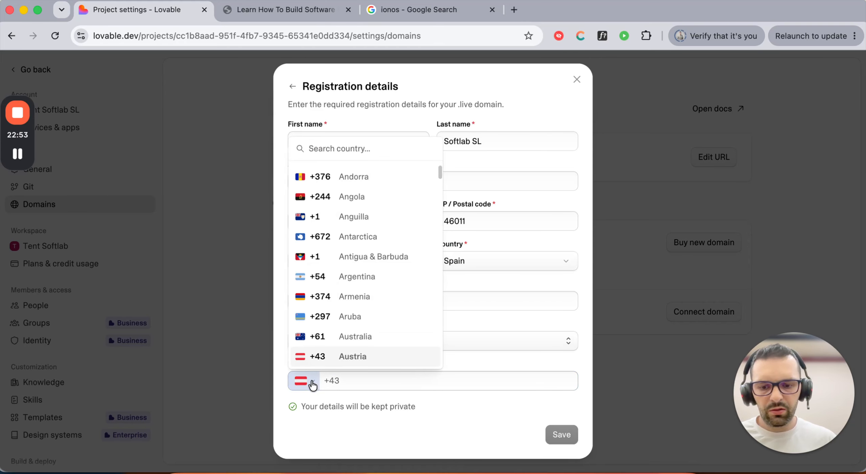
text(spai)
click(348, 360)
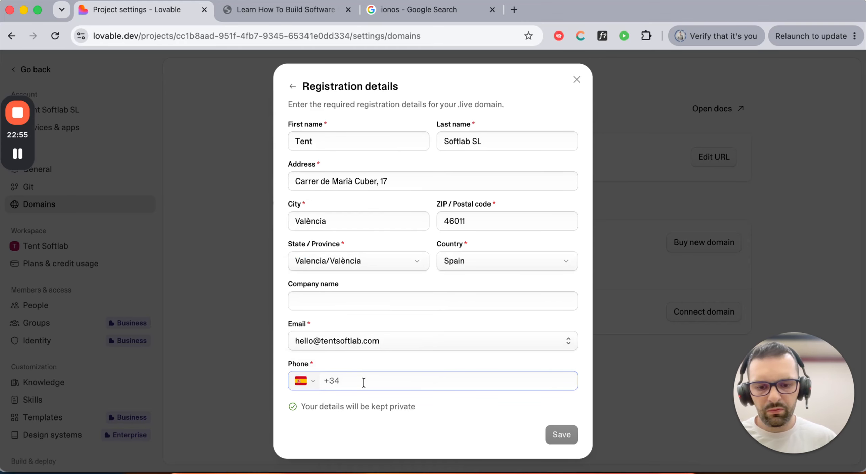
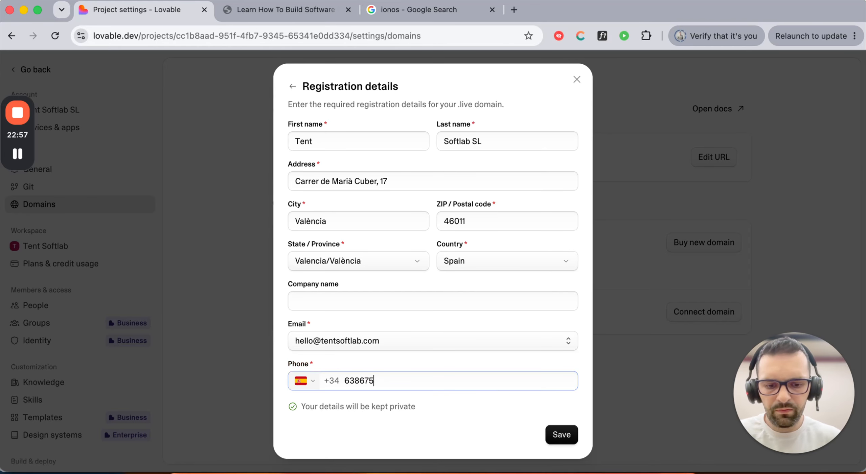
click(352, 303)
click(375, 327)
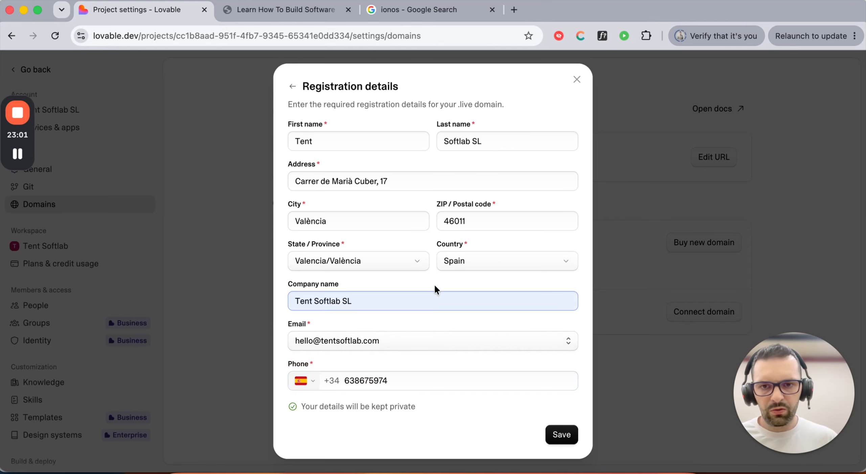
click(565, 435)
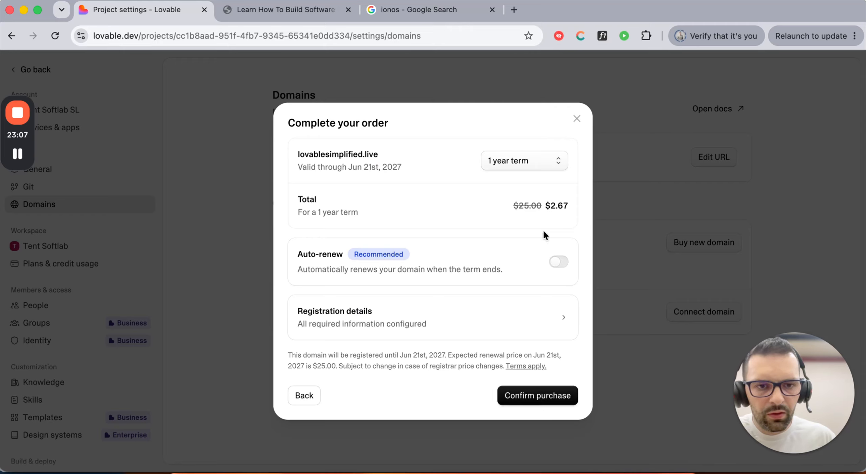
- Confirm the $2.67 purchase of lovablesimplified.live, then open a new browser tab
click(544, 403)
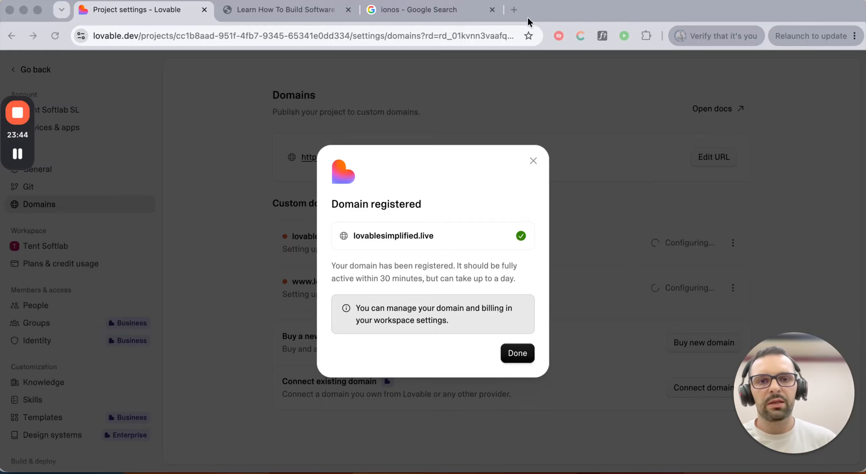
click(514, 10)
- Search Google for 'dns', dismiss the translation prompt, and return to the Lovable project settings
text(dns)
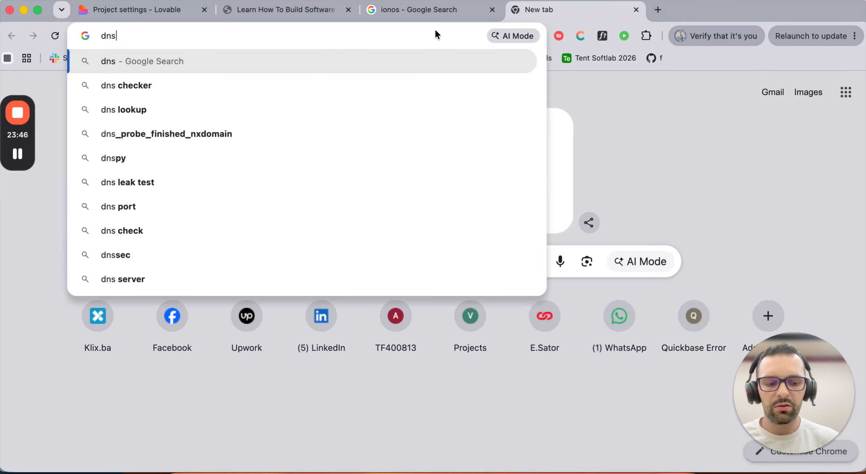
key(Return)
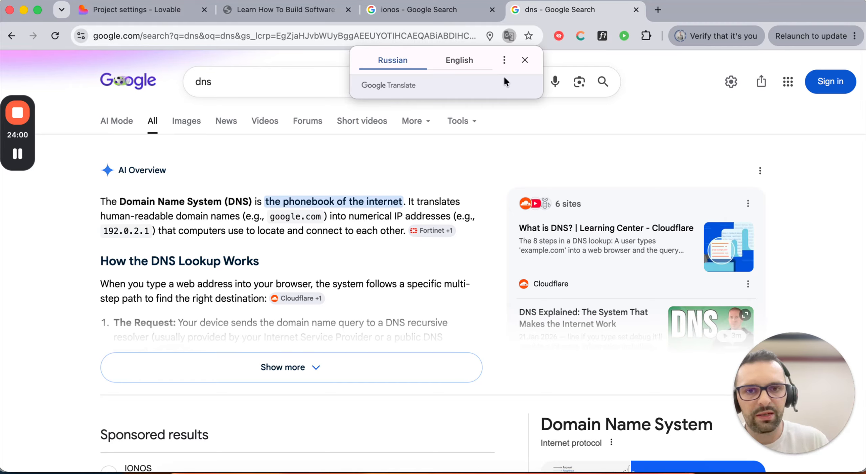
click(525, 60)
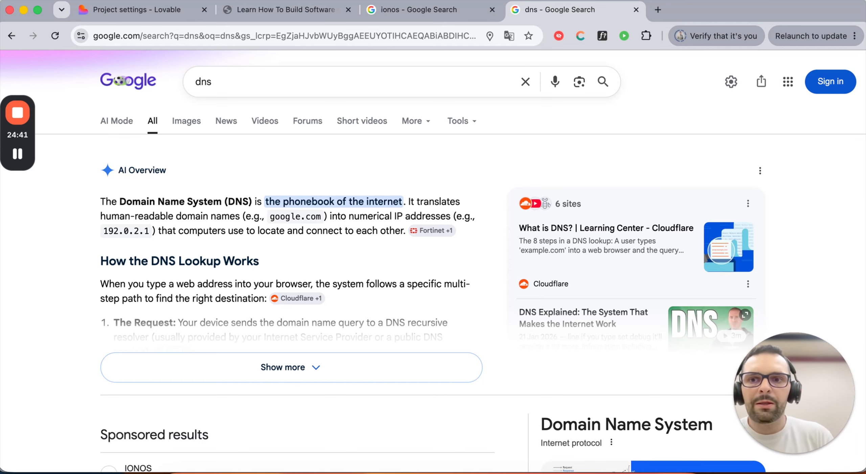
click(156, 13)
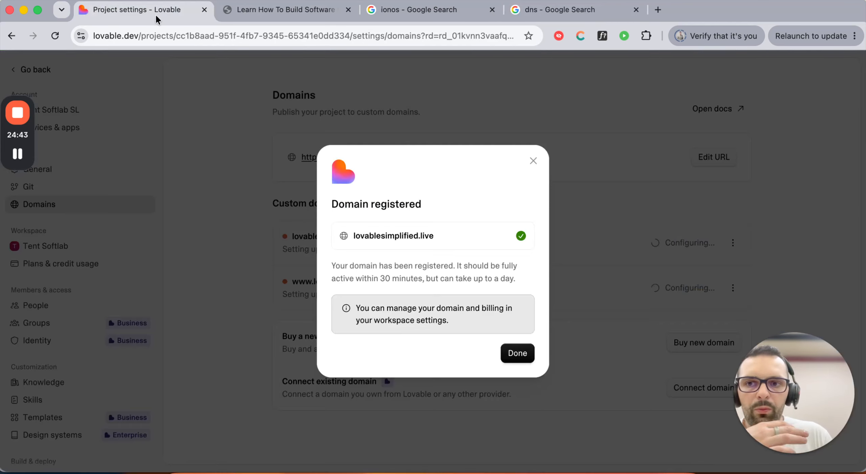
- Close the Domain registered dialog and review both lovablesimplified.live entries' Configuring status
click(519, 355)
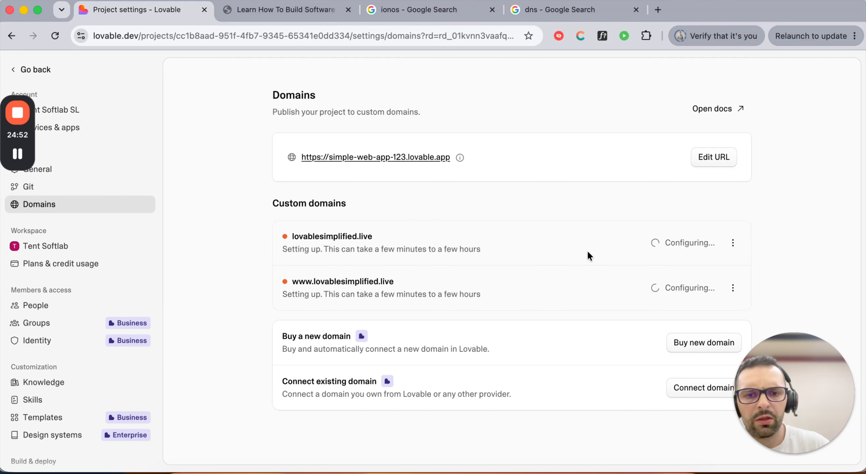
drag(329, 248, 470, 251)
click(415, 248)
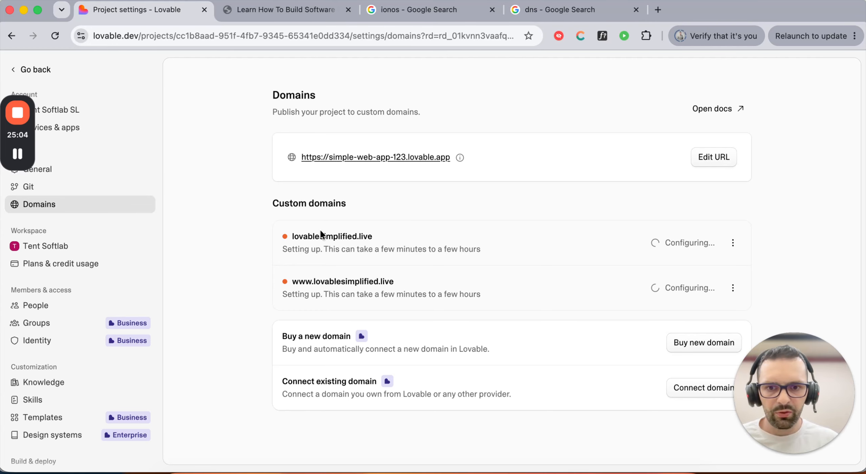
drag(307, 236, 367, 249)
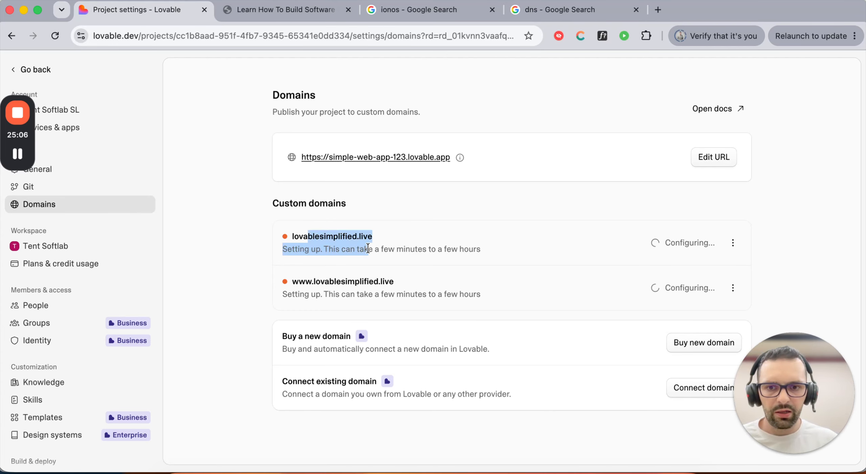